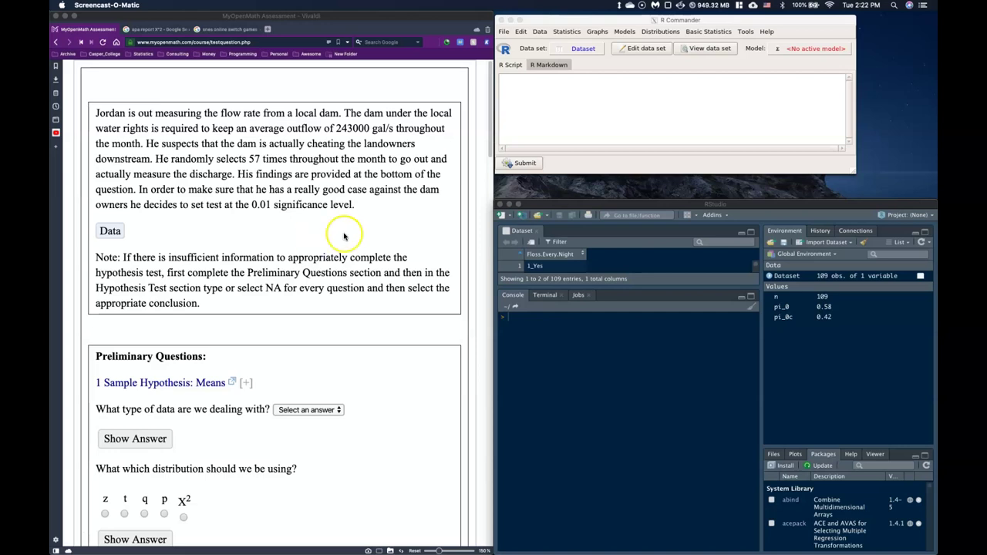
- Copy the Measured Flowrate column from the assessment's data table
click(111, 231)
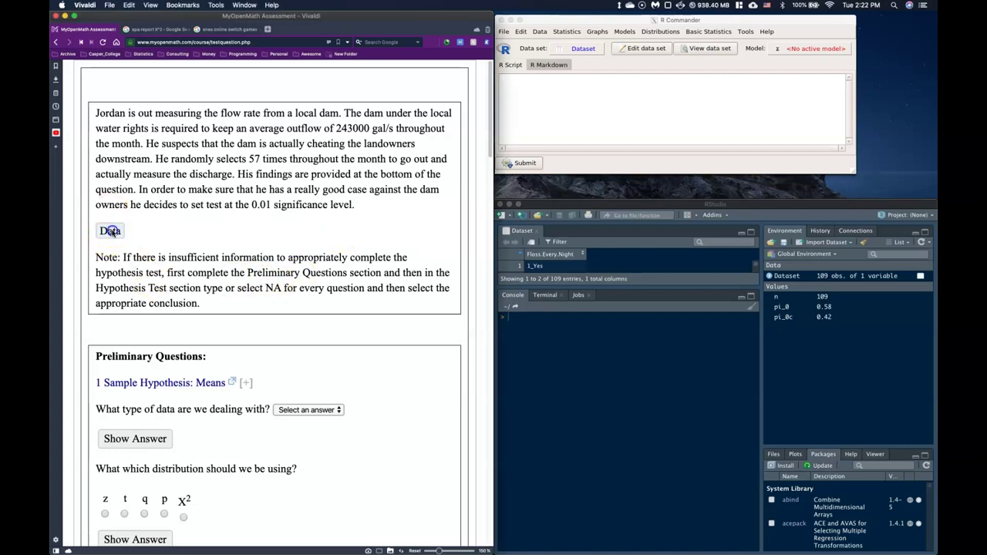
click(111, 230)
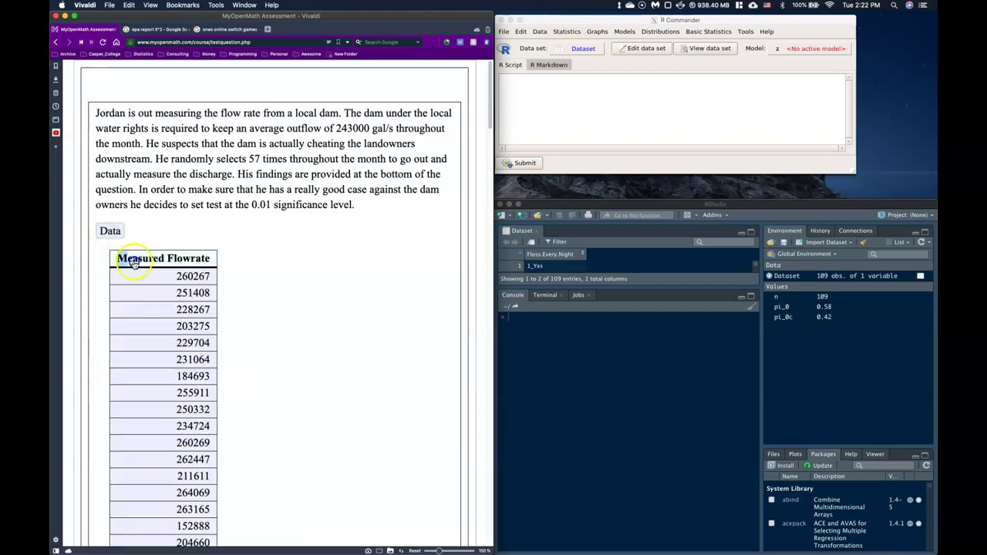
drag(122, 265, 269, 269)
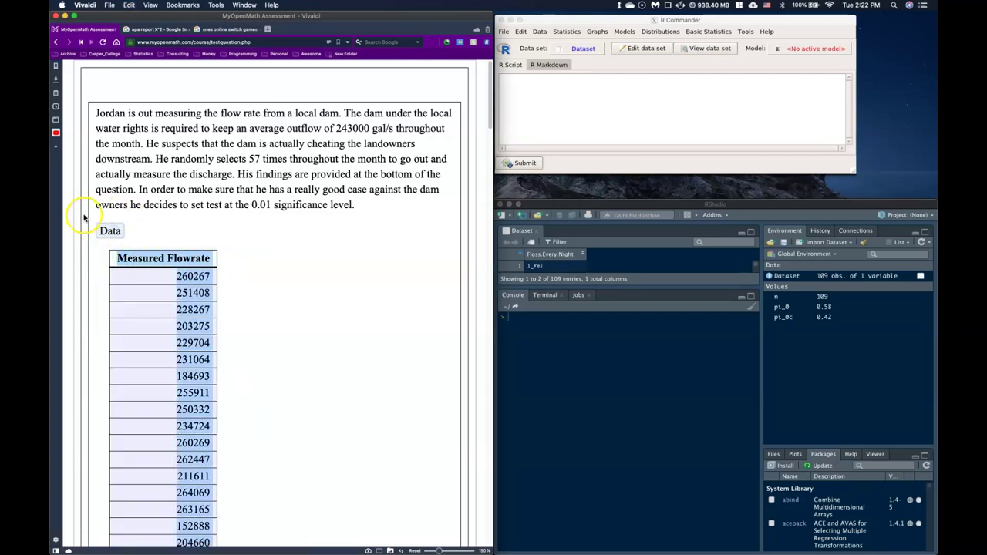
click(111, 231)
- Import the tab-separated clipboard data into R Commander as Dataset, replacing the existing one
click(532, 37)
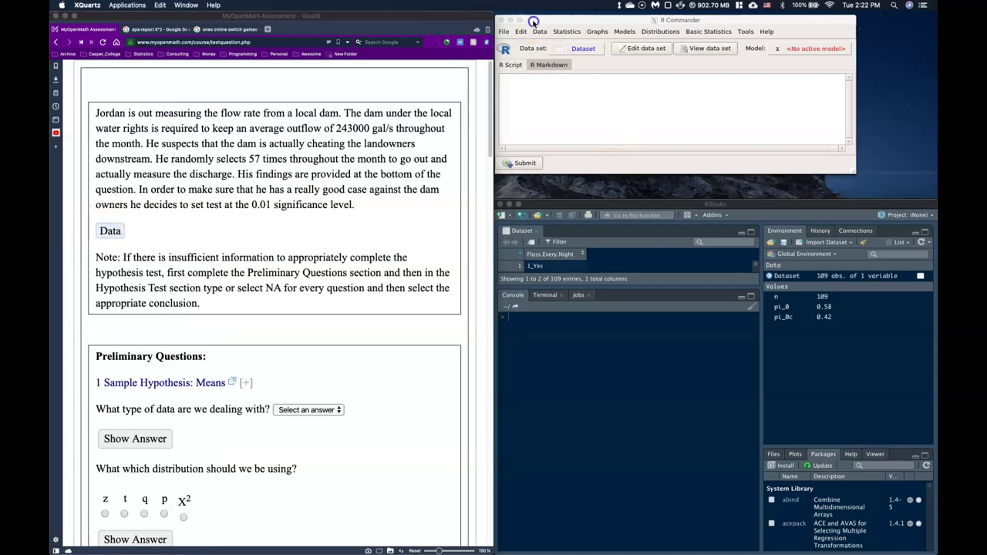
click(538, 31)
mouse_move(559, 82)
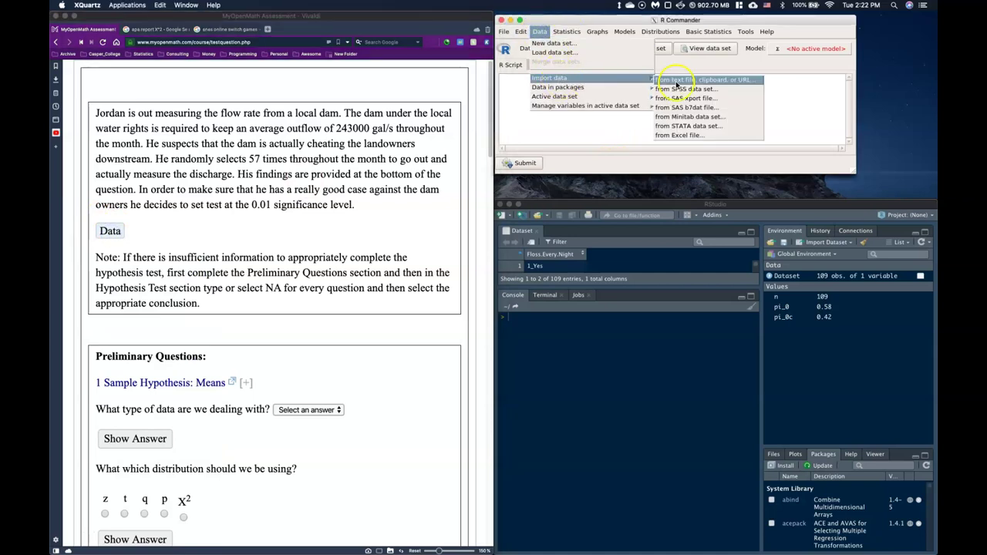
click(663, 82)
click(525, 109)
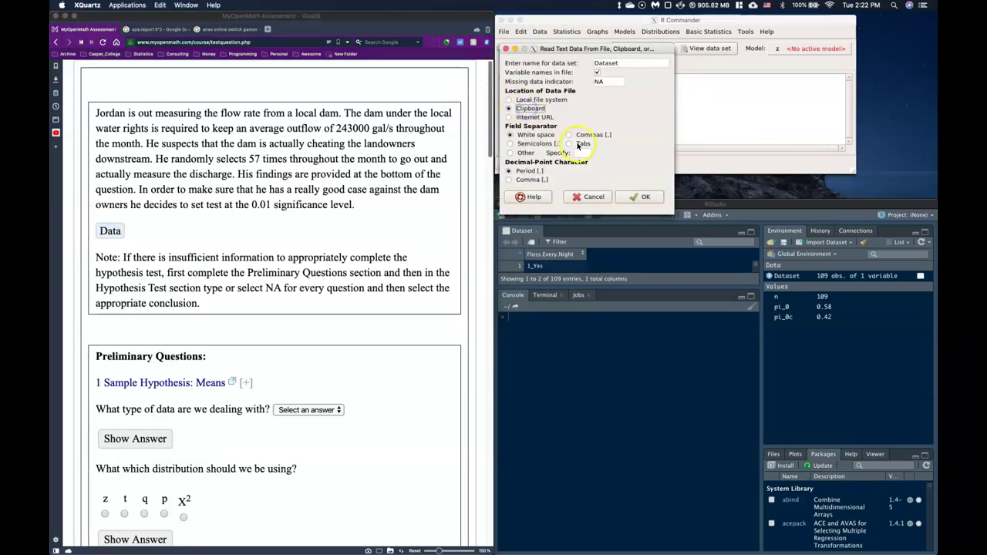
click(568, 143)
click(639, 196)
click(198, 289)
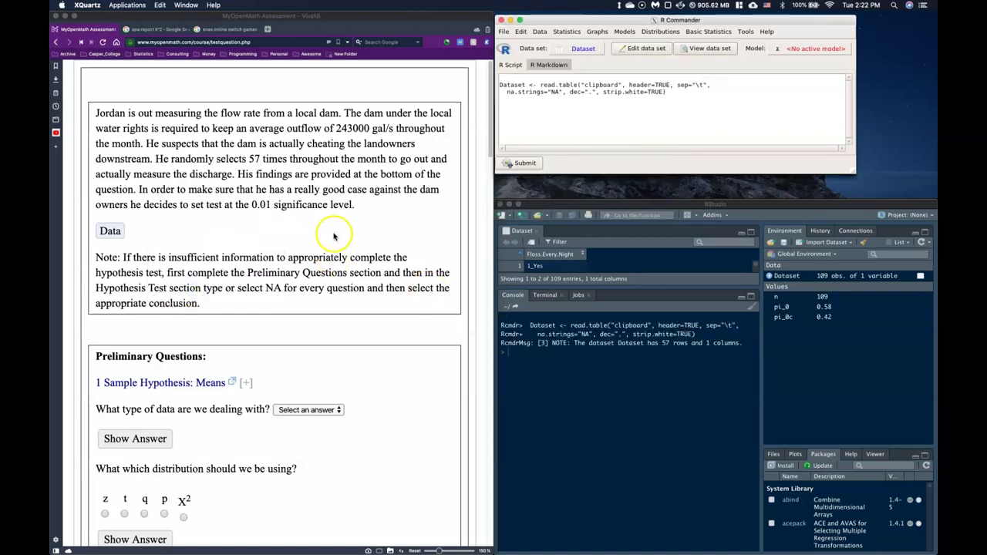
- Check the flowrate data and answer the data-type question with Numerical
scroll(334, 236, down, 2)
scroll(337, 238, down, 10)
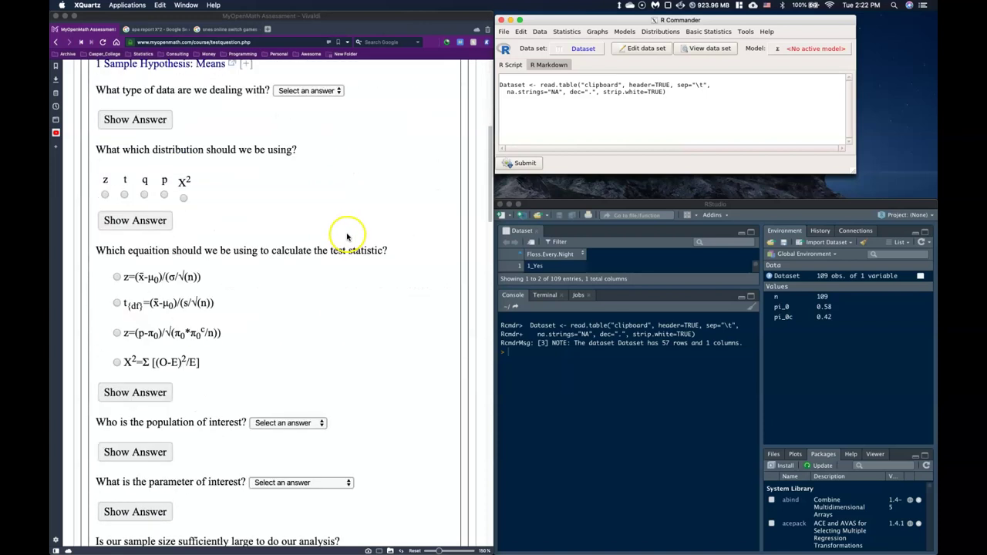
scroll(346, 233, up, 3)
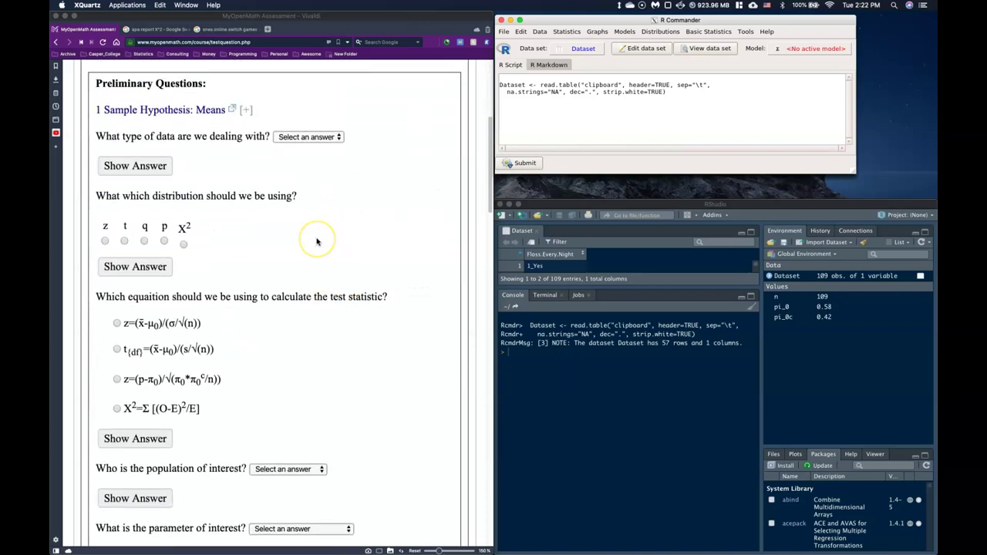
scroll(392, 177, up, 6)
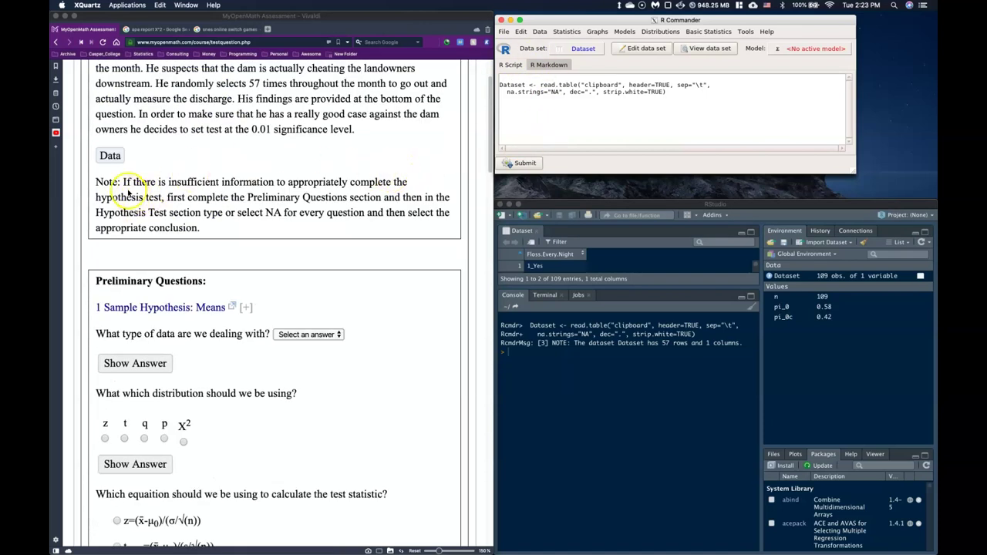
click(110, 157)
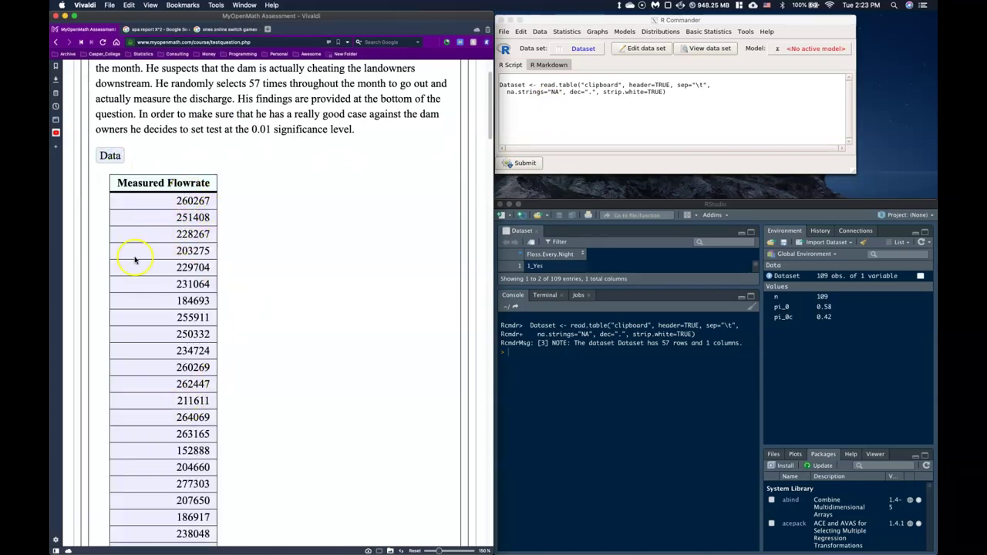
click(104, 157)
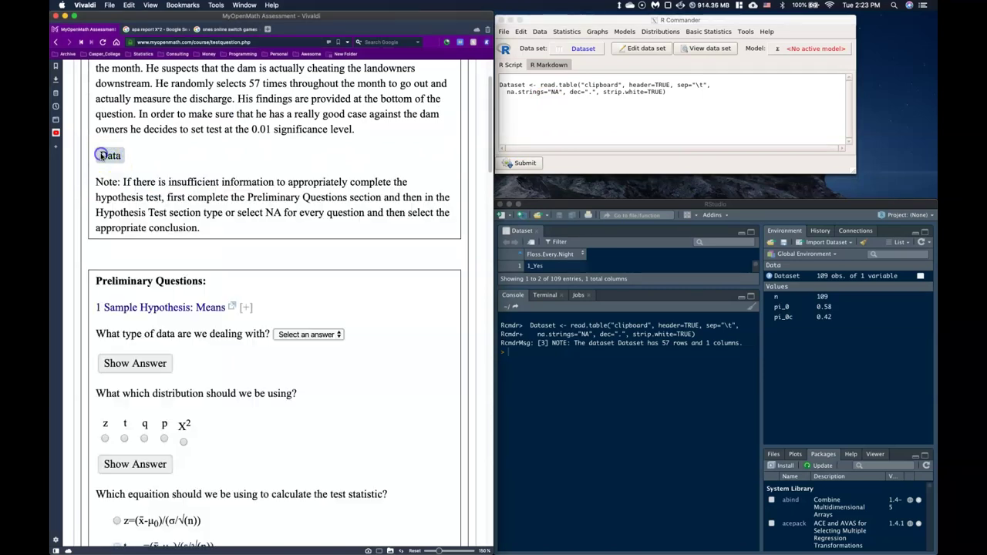
click(307, 335)
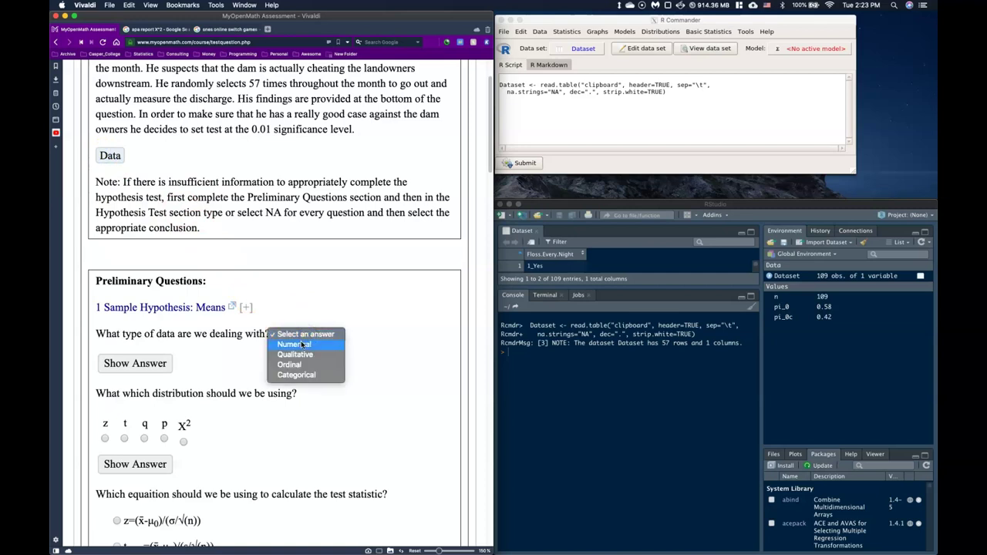
click(301, 343)
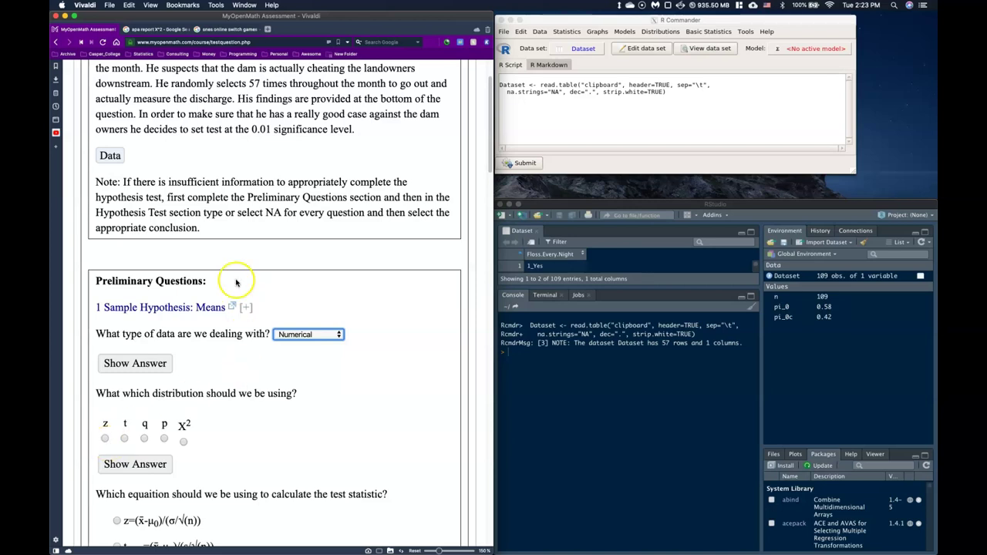
- Choose the t distribution and the t test-statistic equation (x̄−μ₀)/(s/√n)
scroll(255, 254, up, 2)
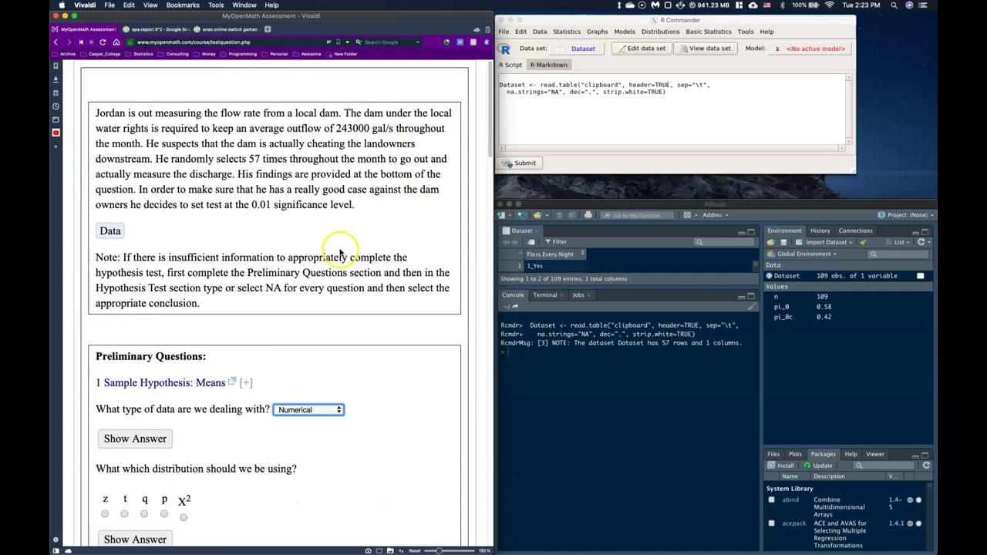
scroll(223, 308, down, 3)
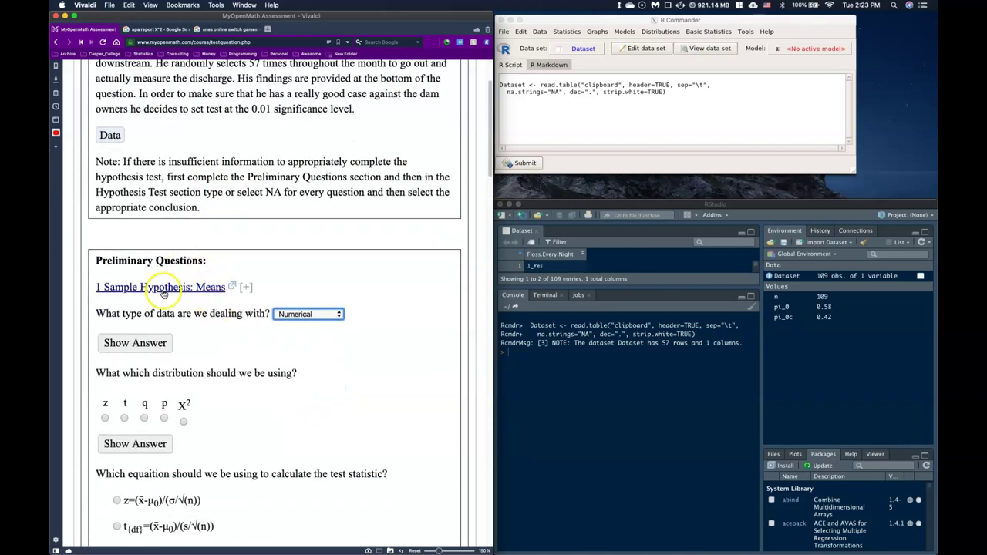
click(124, 417)
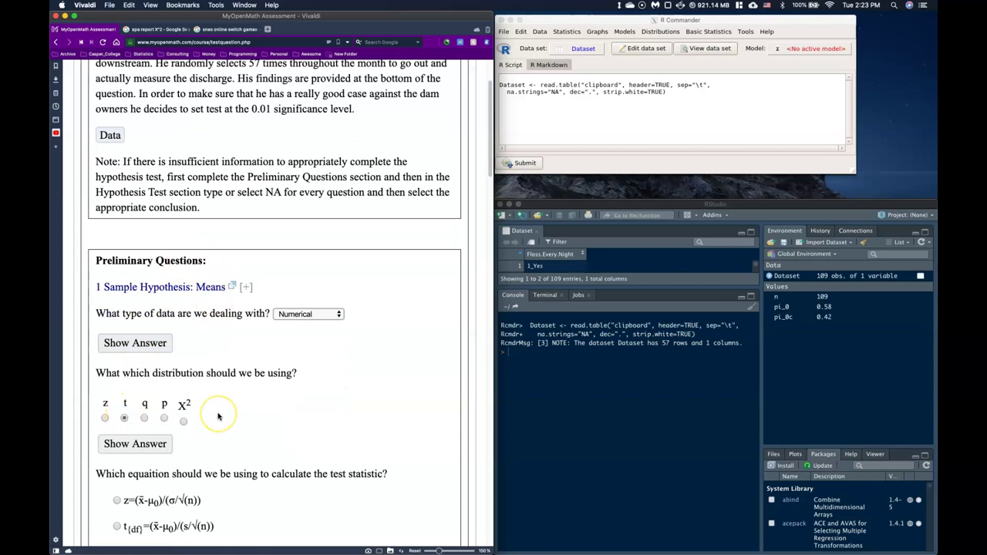
scroll(220, 412, down, 3)
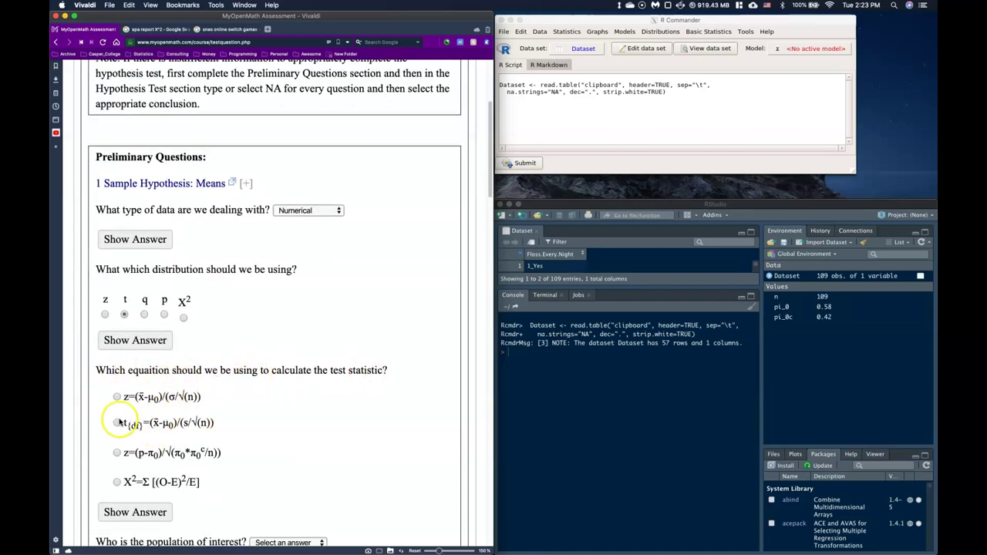
click(118, 423)
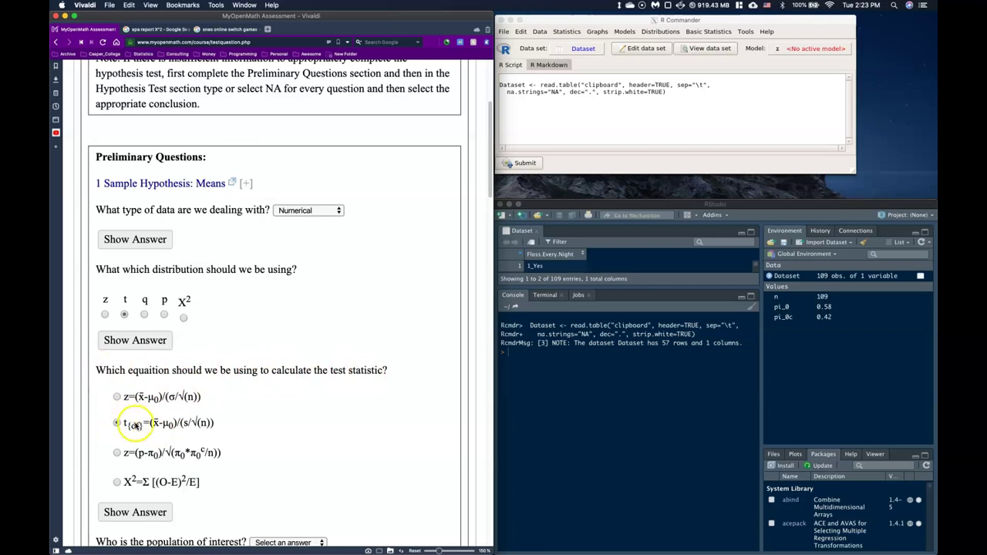
scroll(220, 407, down, 3)
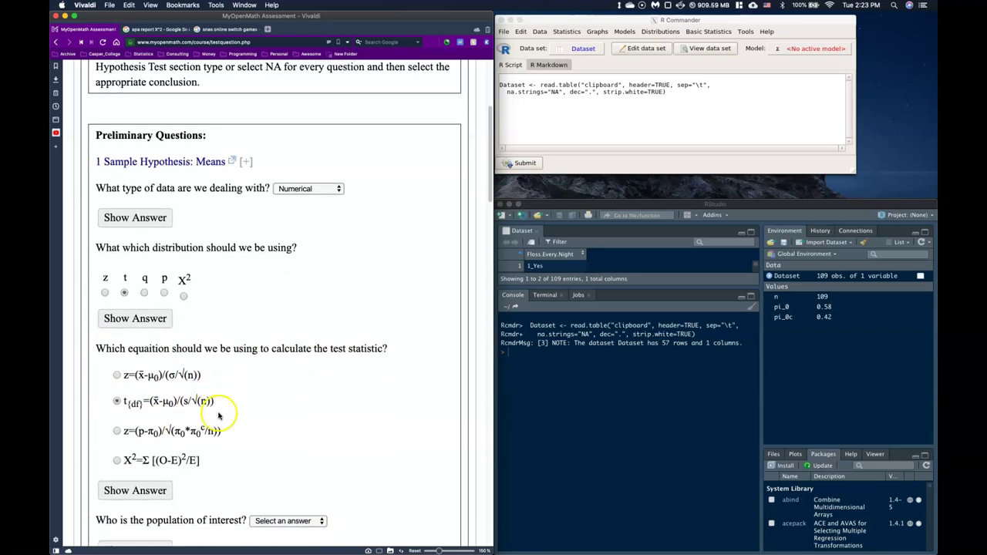
scroll(228, 414, down, 1)
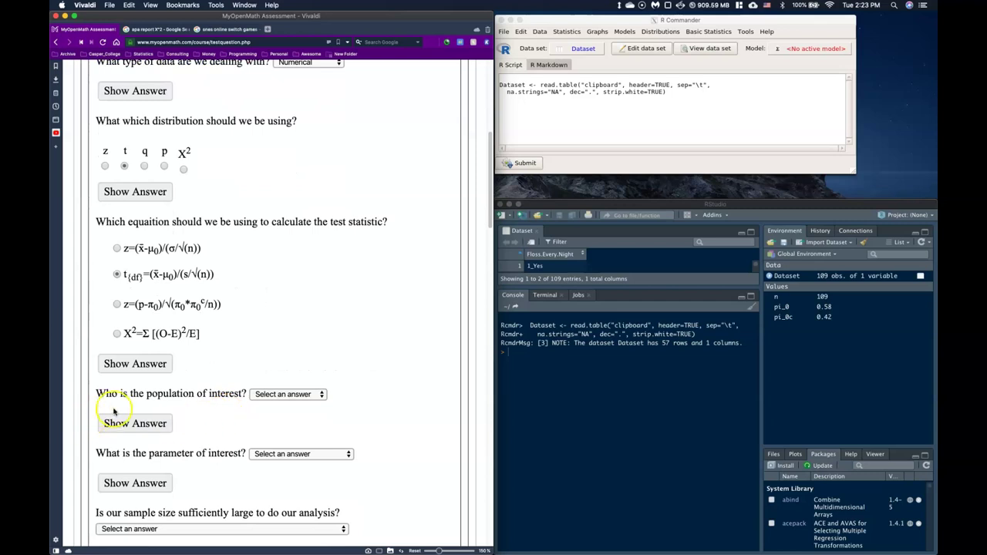
- Pick the local dam as the population and true mean flowrate as the parameter
click(262, 395)
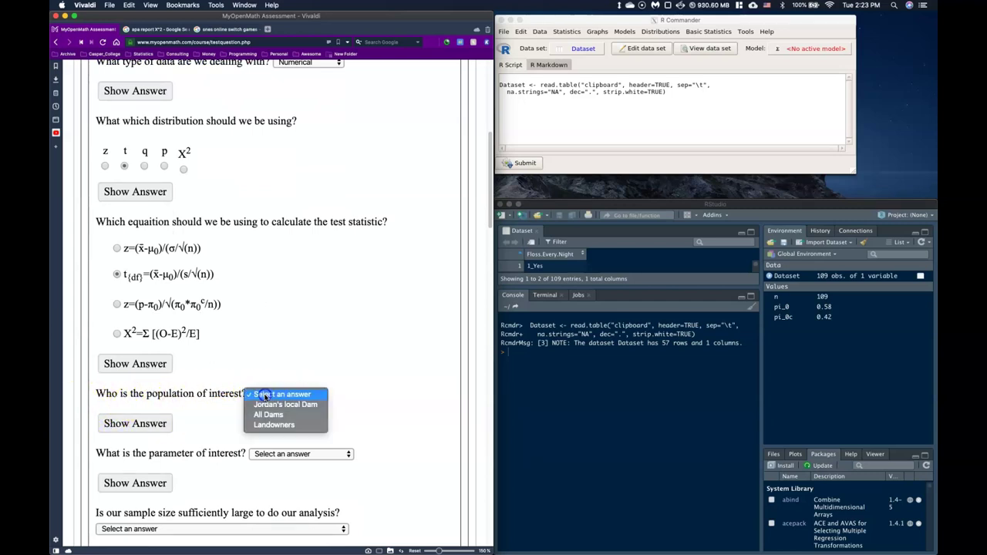
click(311, 404)
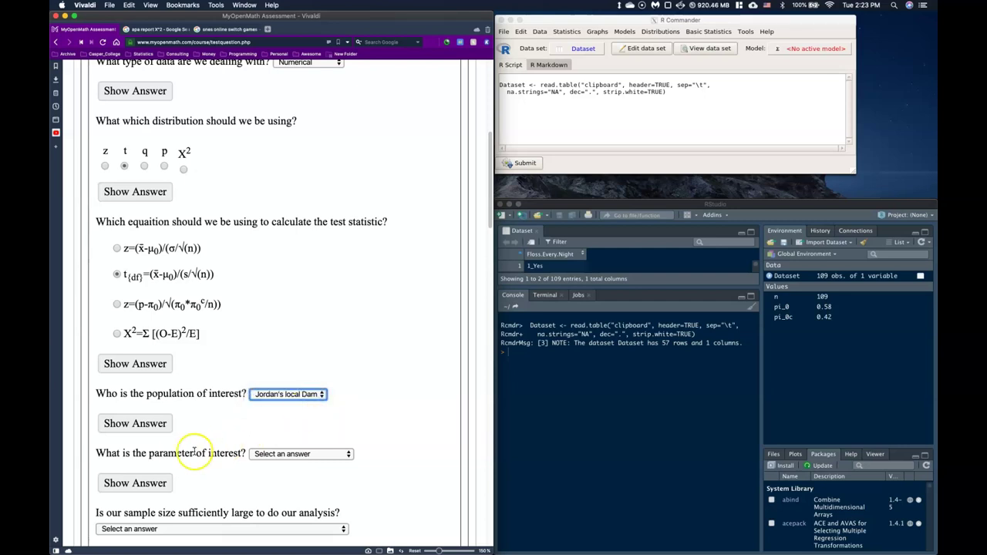
click(297, 453)
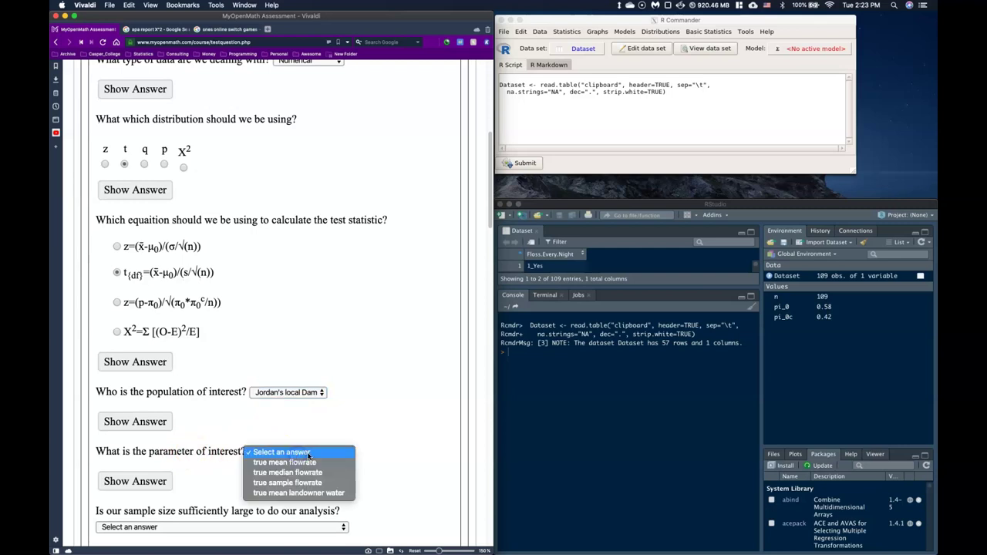
click(315, 466)
click(315, 462)
scroll(352, 374, down, 3)
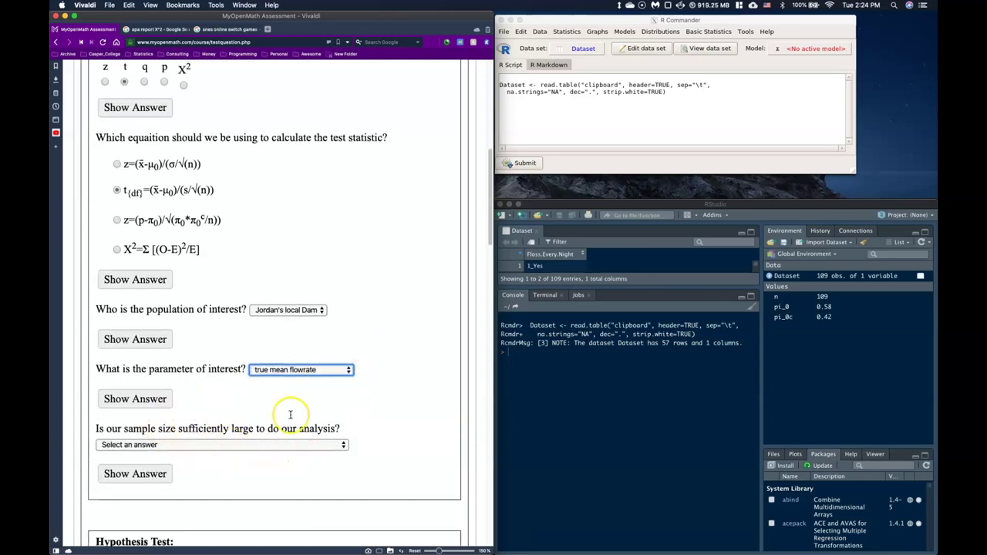
- Run R Commander's numerical summary with mean, SD and SE of mean, excluding the interquartile range
click(626, 130)
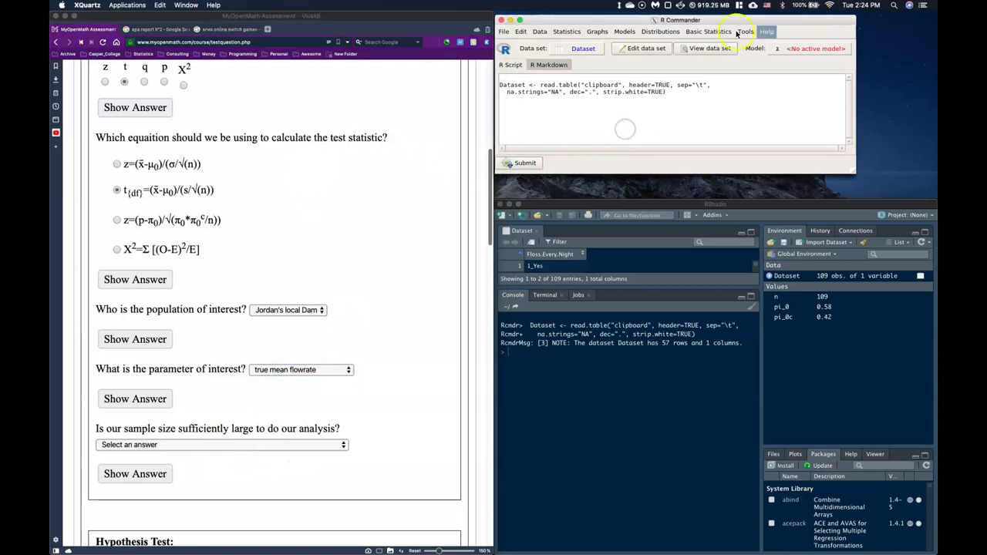
click(701, 31)
mouse_move(708, 54)
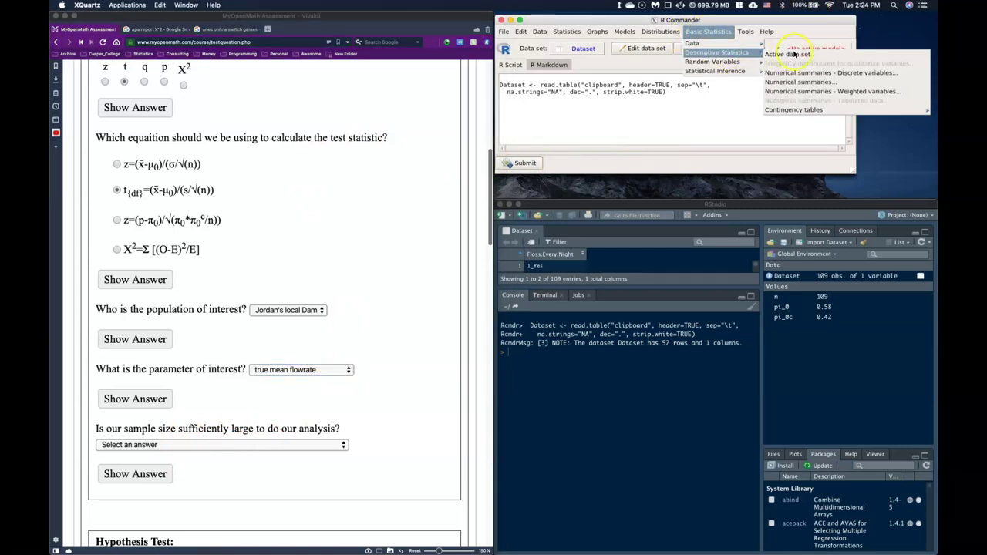
click(813, 84)
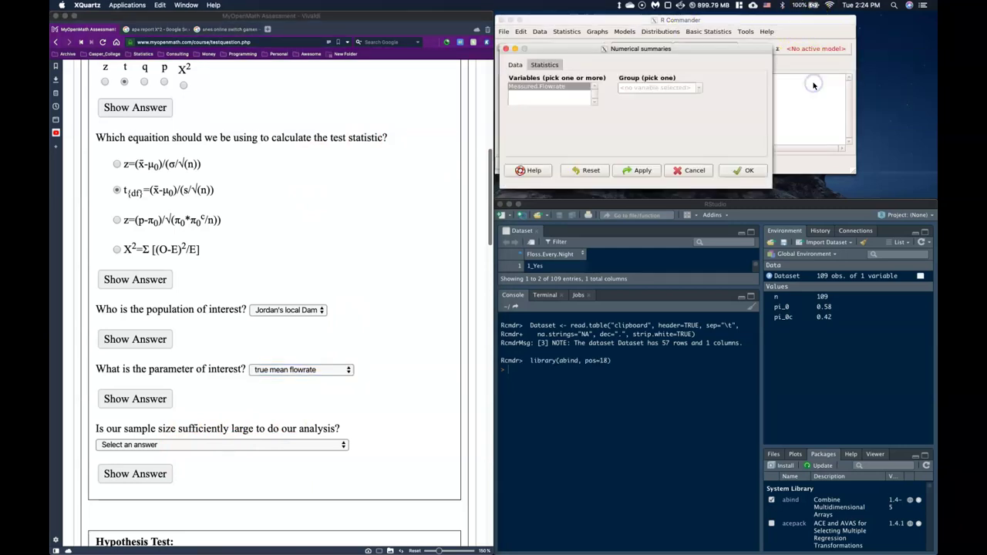
click(549, 67)
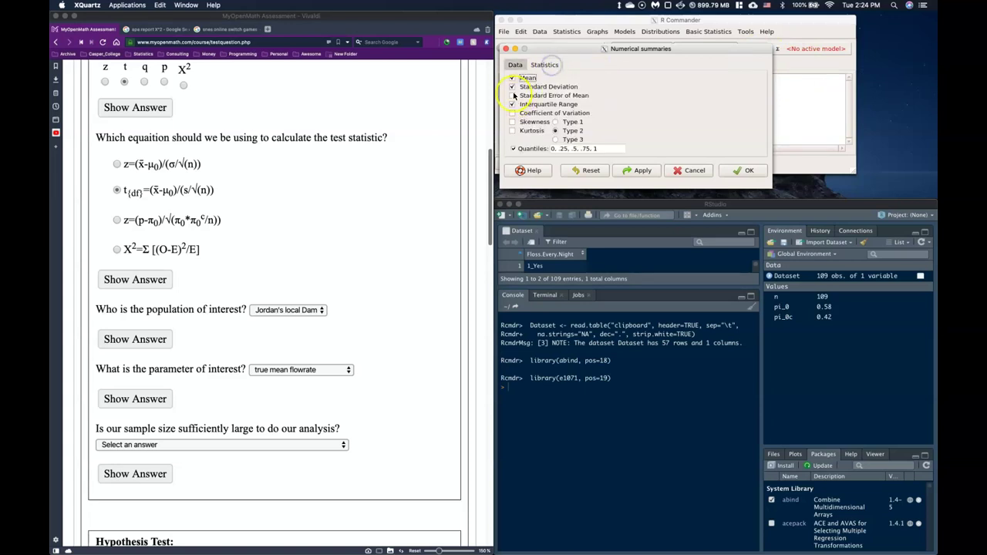
click(512, 94)
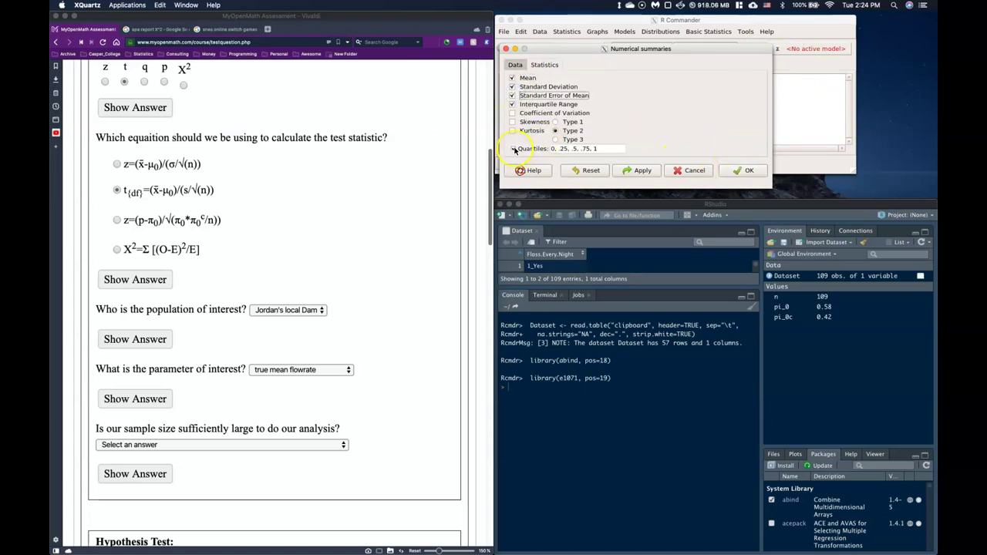
click(512, 104)
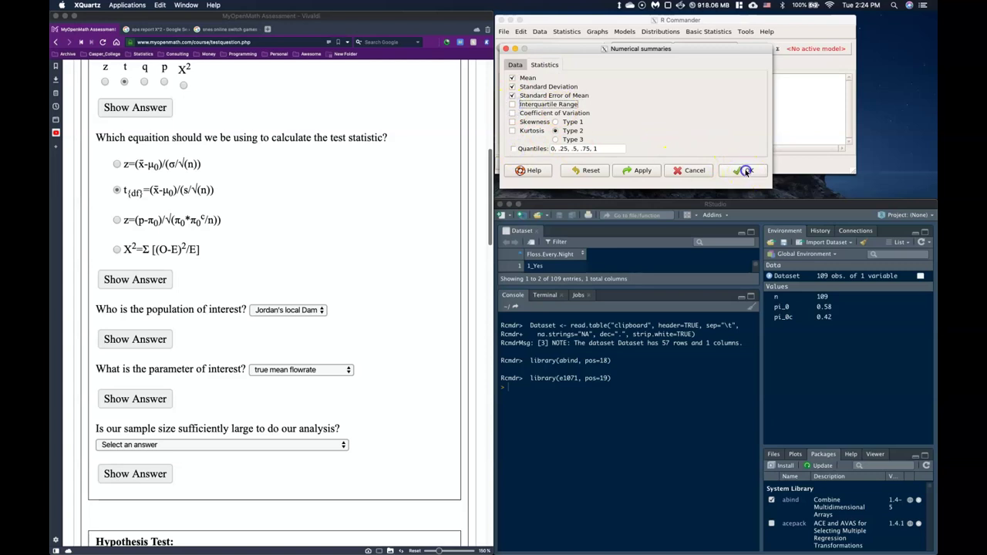
click(741, 170)
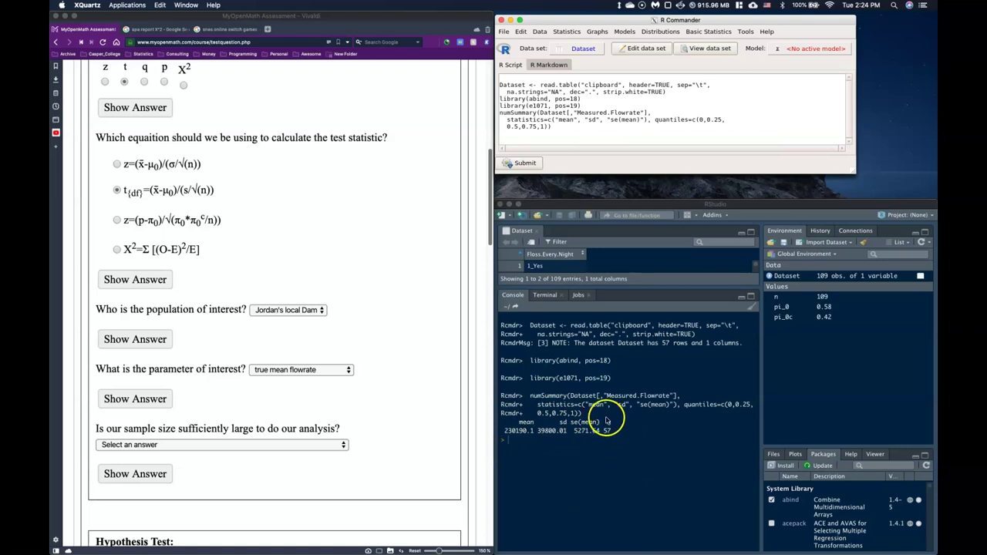
scroll(171, 98, up, 10)
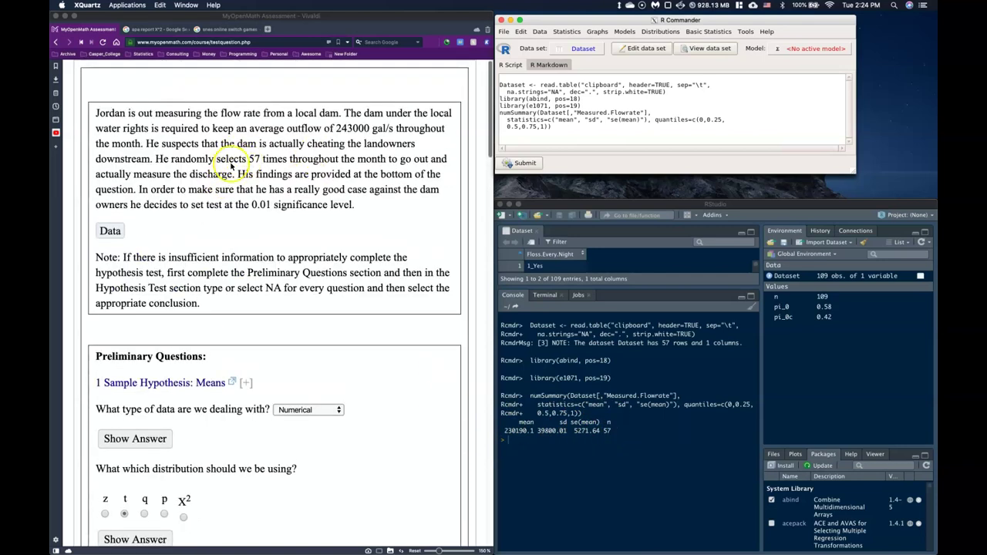
- Answer the sample size question with 'Yes, the sample size is large enough.'
scroll(256, 204, down, 12)
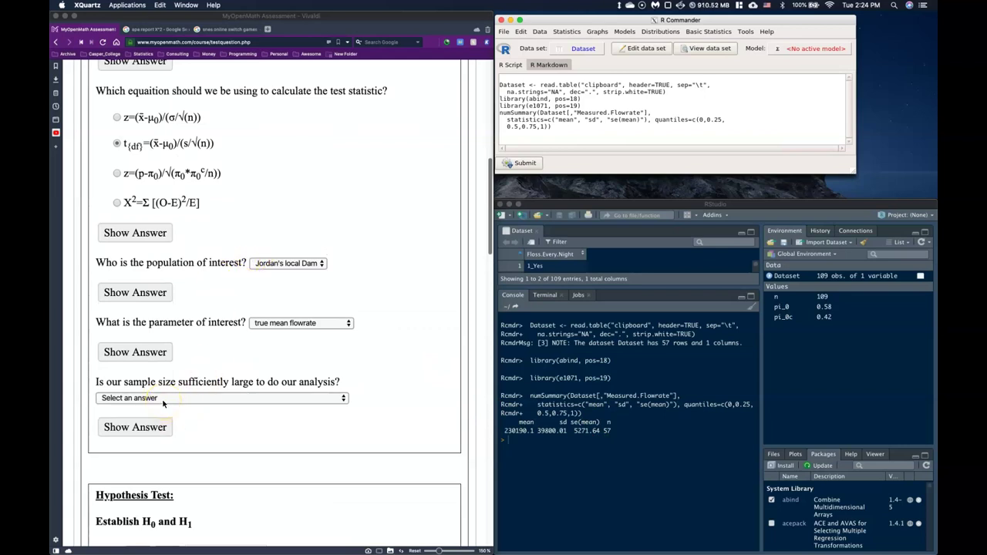
scroll(259, 270, up, 2)
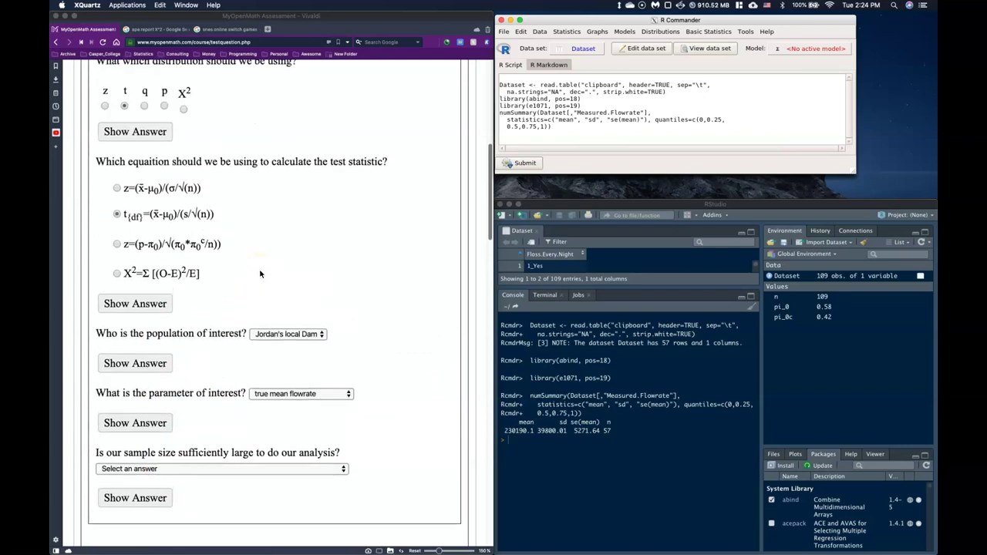
scroll(260, 273, up, 6)
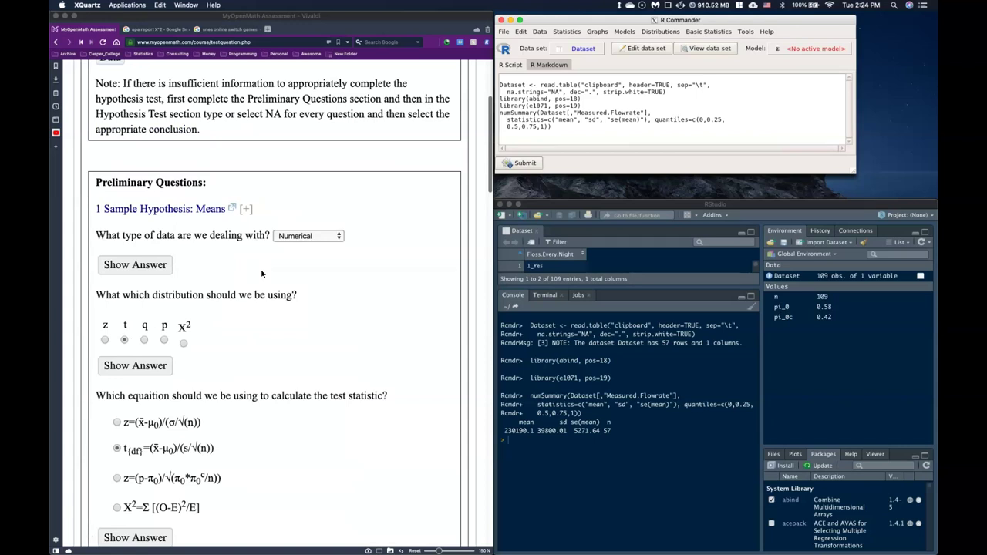
scroll(260, 273, up, 2)
scroll(261, 273, up, 3)
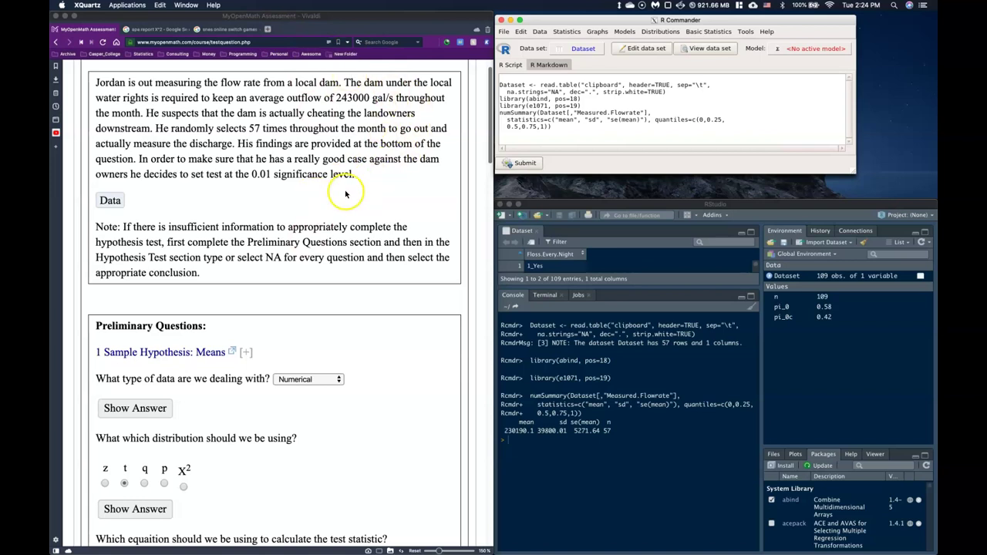
scroll(339, 197, down, 3)
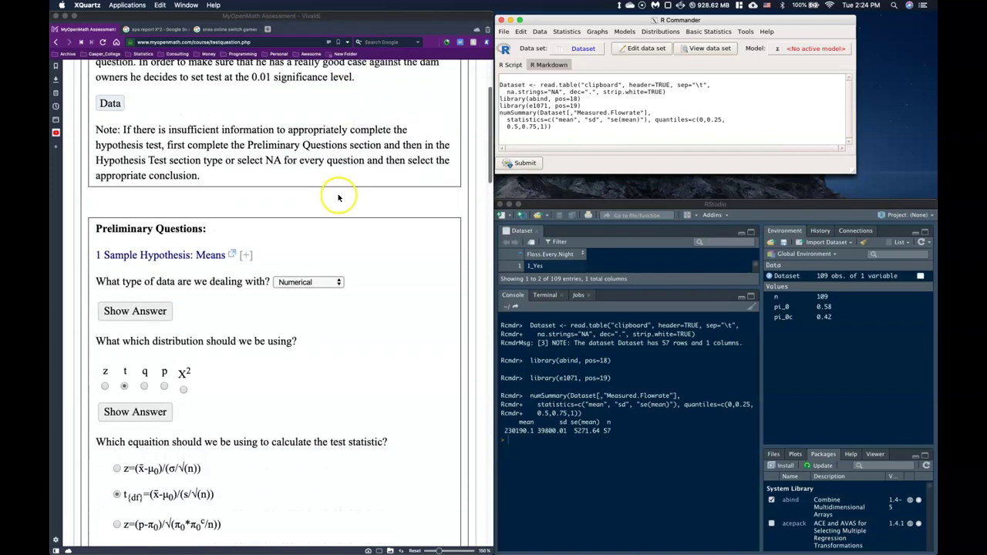
scroll(339, 198, down, 12)
click(128, 358)
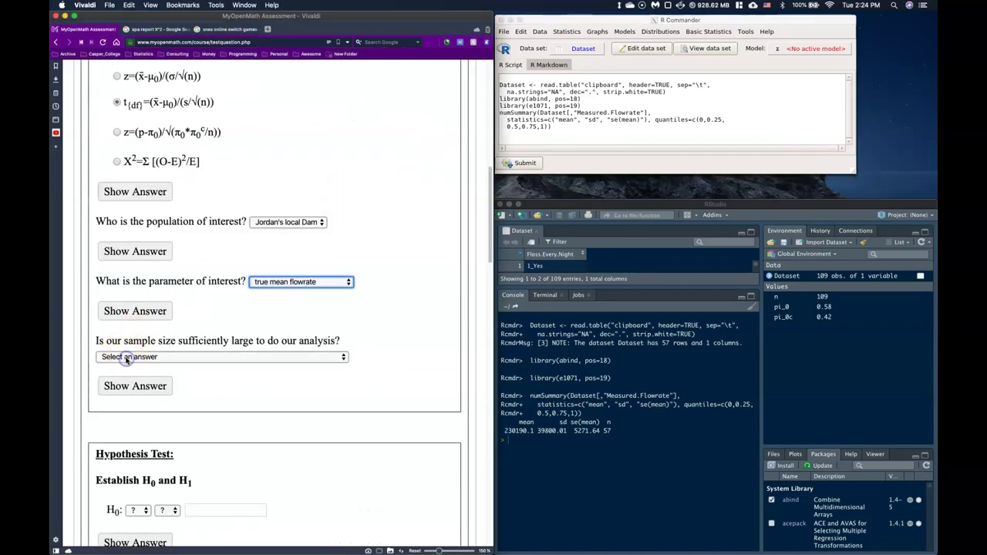
click(127, 357)
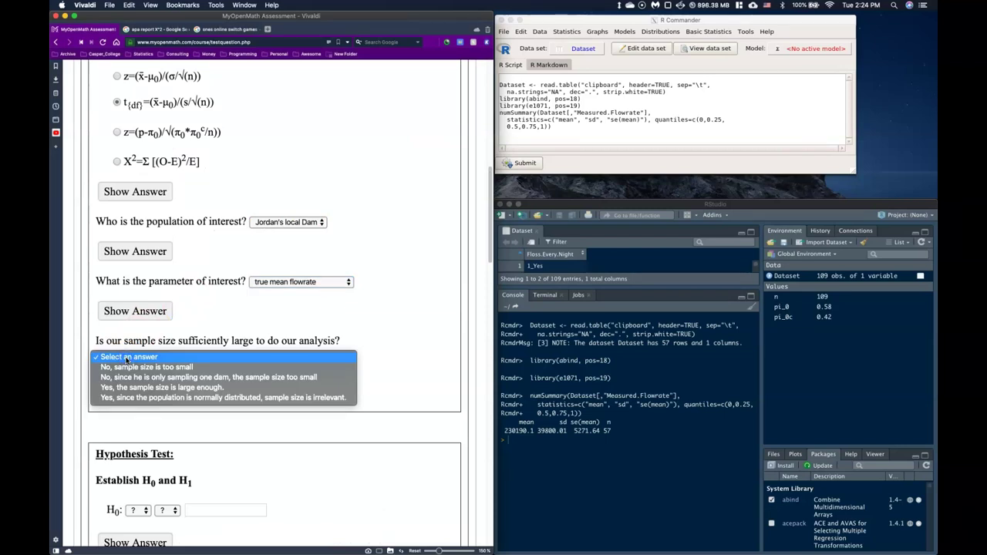
click(146, 387)
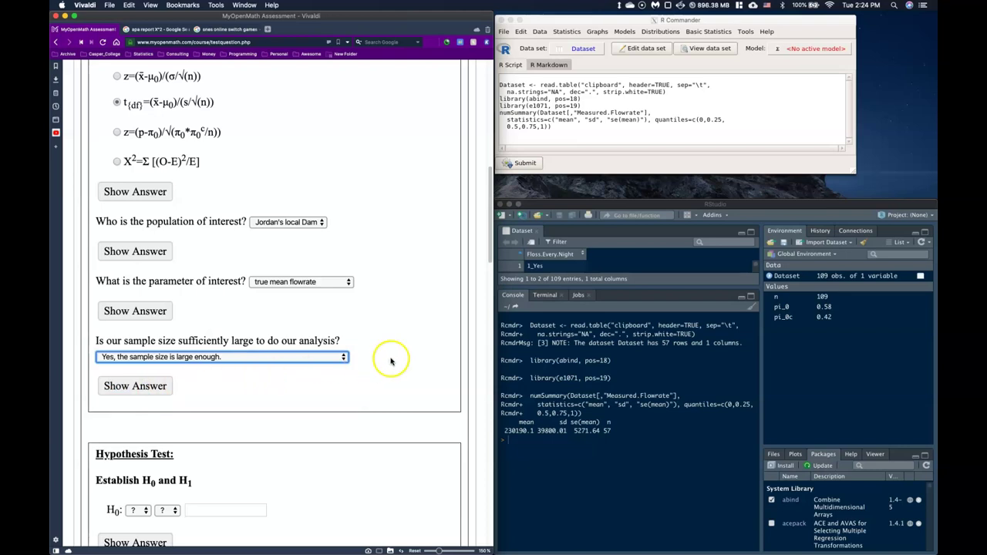
- Make μ the H0 parameter and enter 243000 as both the H0 and H1 values
scroll(417, 316, down, 5)
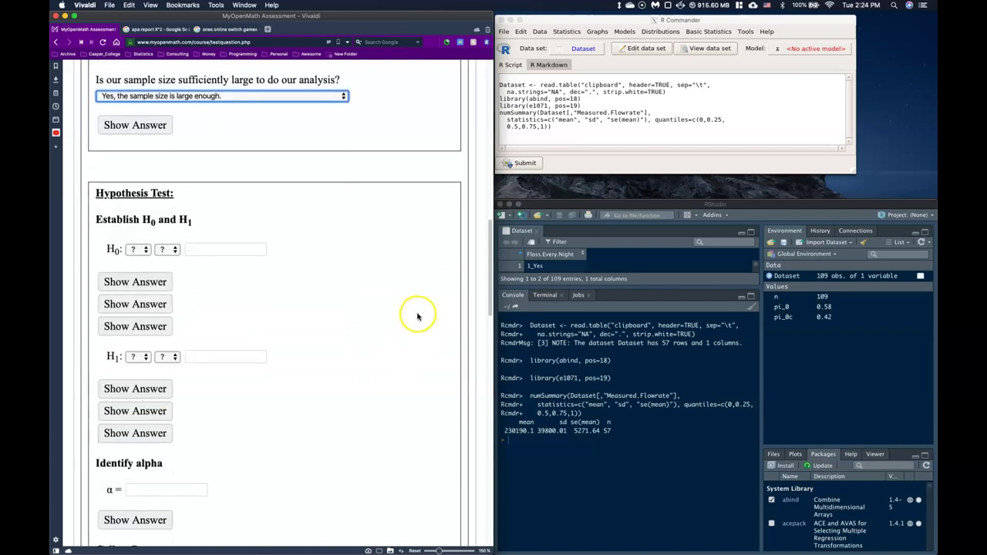
scroll(416, 317, down, 2)
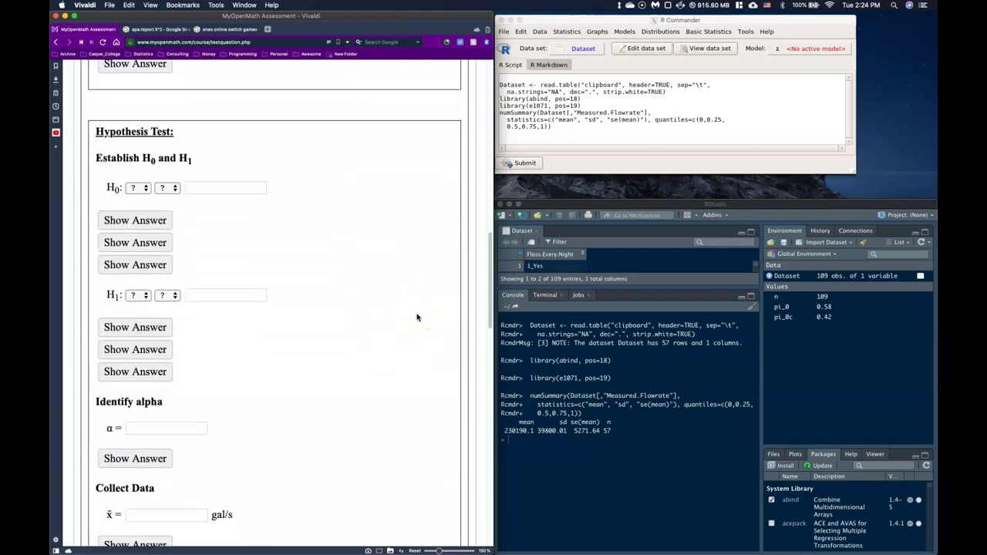
click(136, 187)
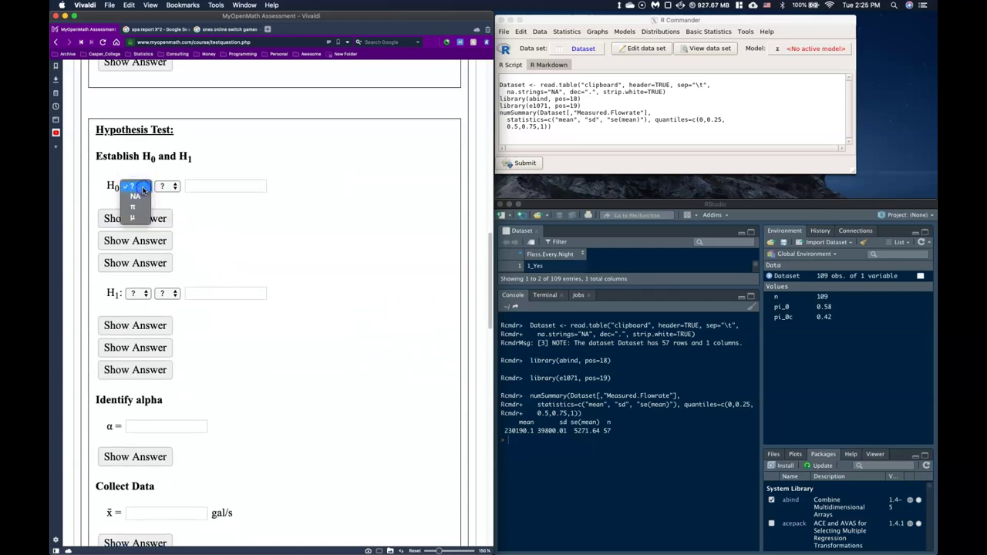
click(139, 218)
click(143, 295)
click(139, 314)
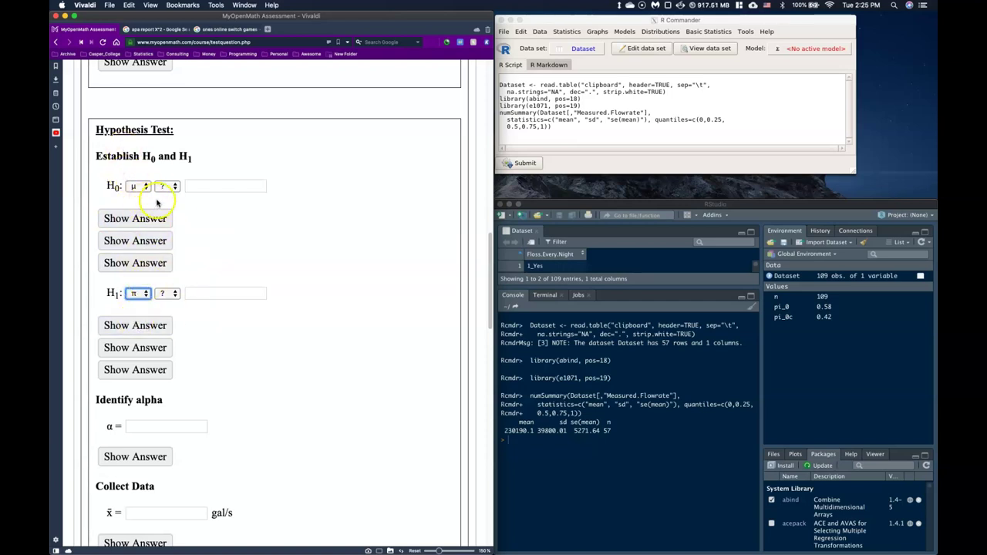
scroll(242, 213, up, 15)
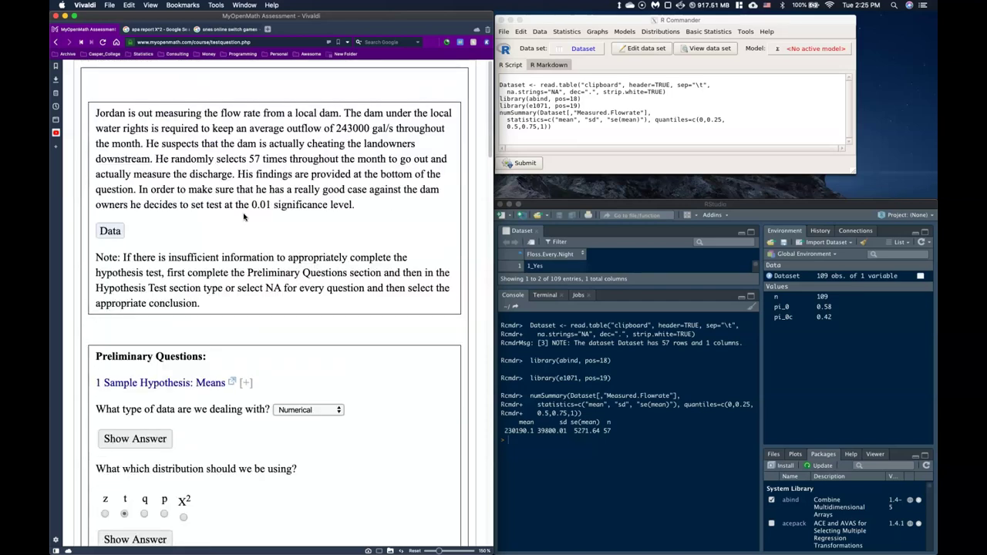
drag(336, 129, 355, 129)
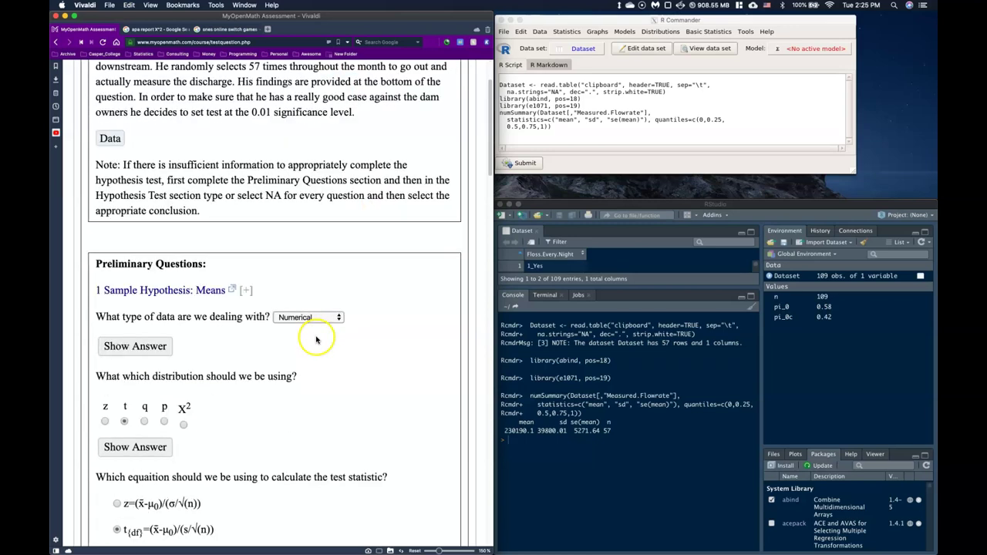
scroll(316, 339, down, 10)
click(194, 386)
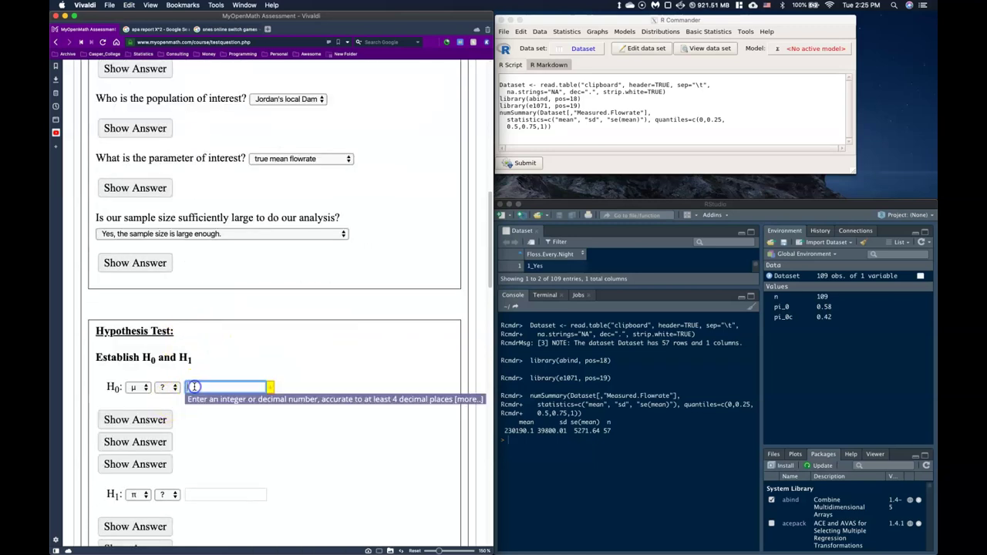
text(243000)
click(199, 494)
text(243000)
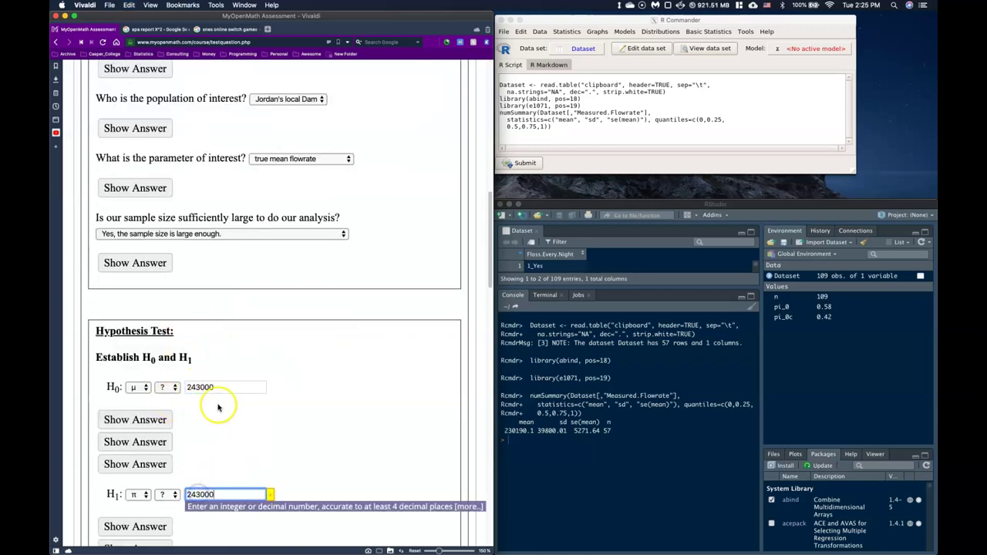
- Make H0 an equality and H1 a less-than alternative, correcting its parameter to μ
click(165, 387)
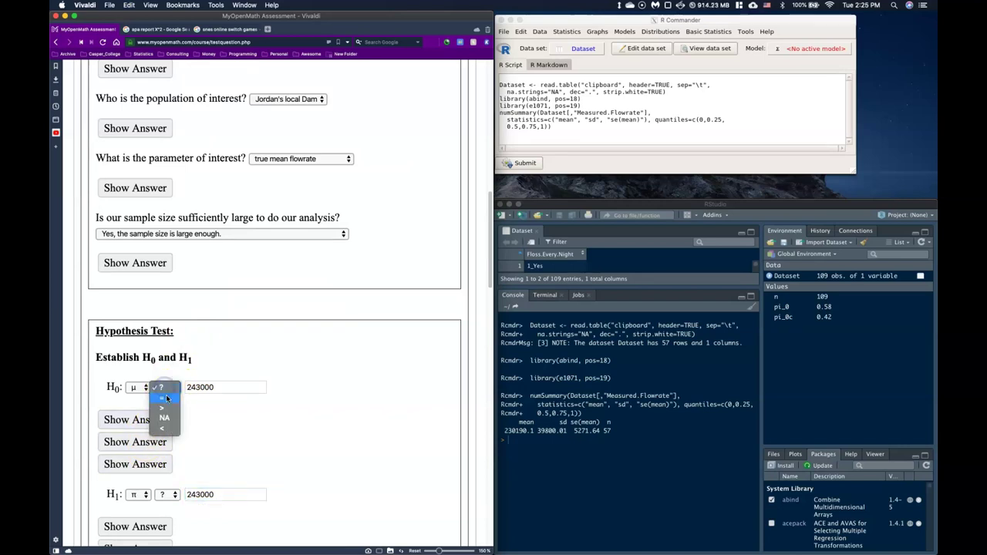
click(166, 398)
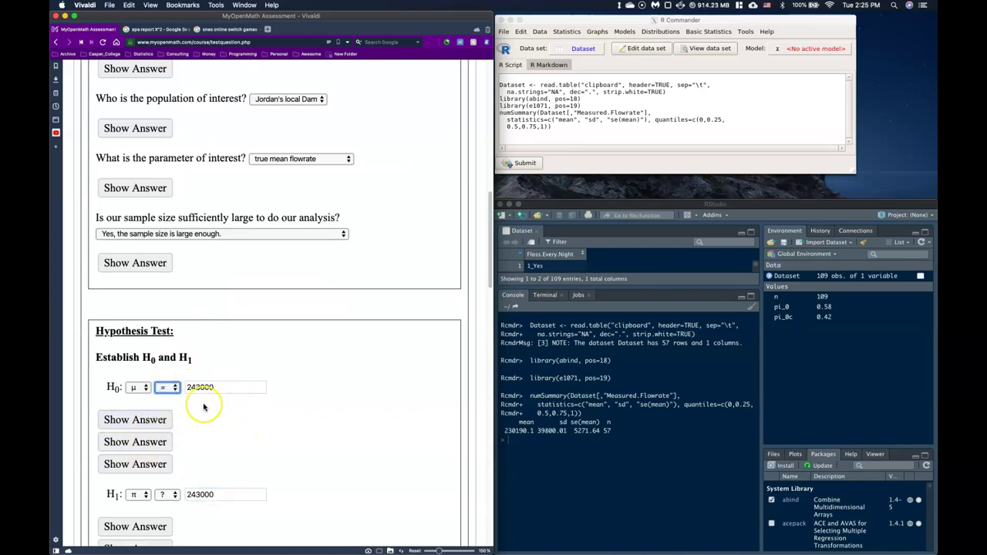
click(138, 436)
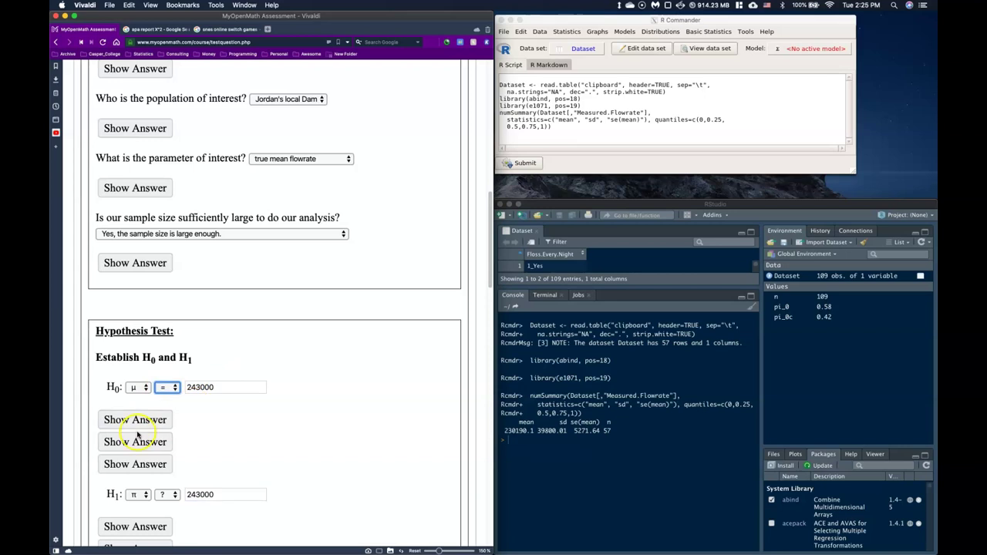
click(142, 496)
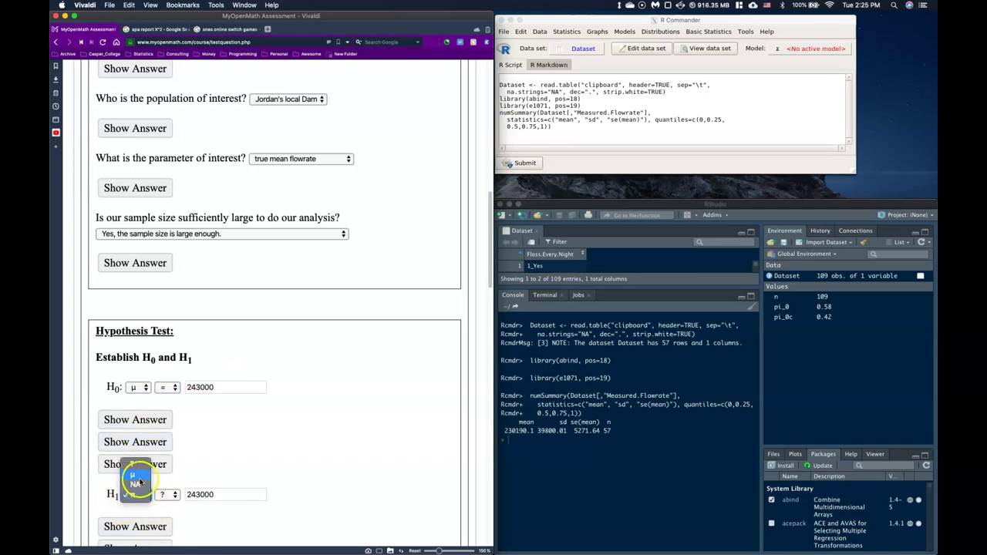
click(140, 480)
click(164, 509)
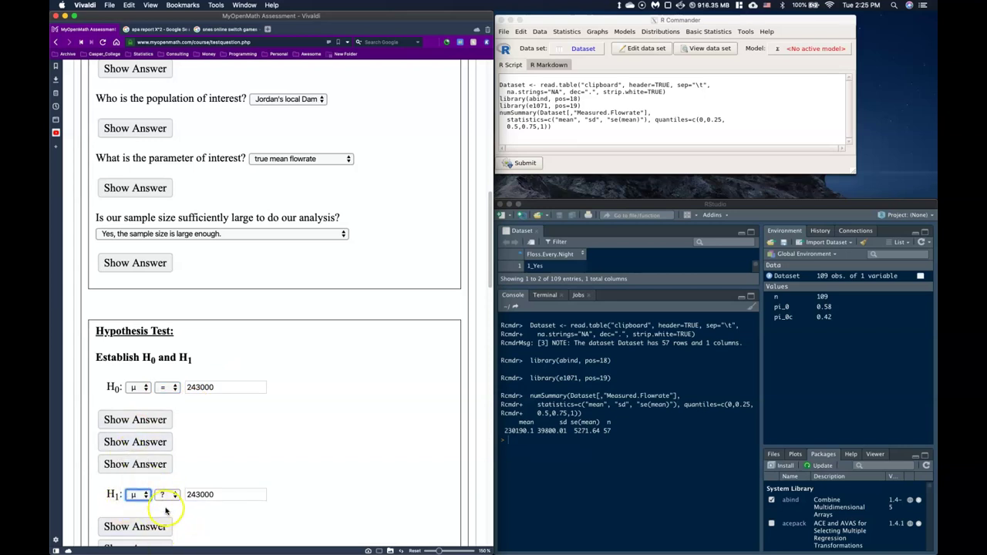
scroll(183, 465, down, 2)
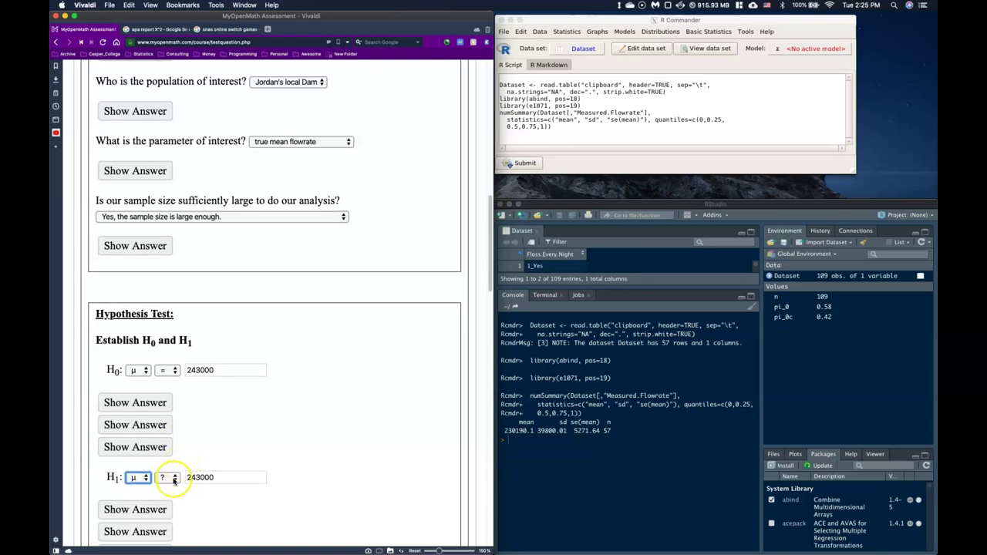
click(174, 479)
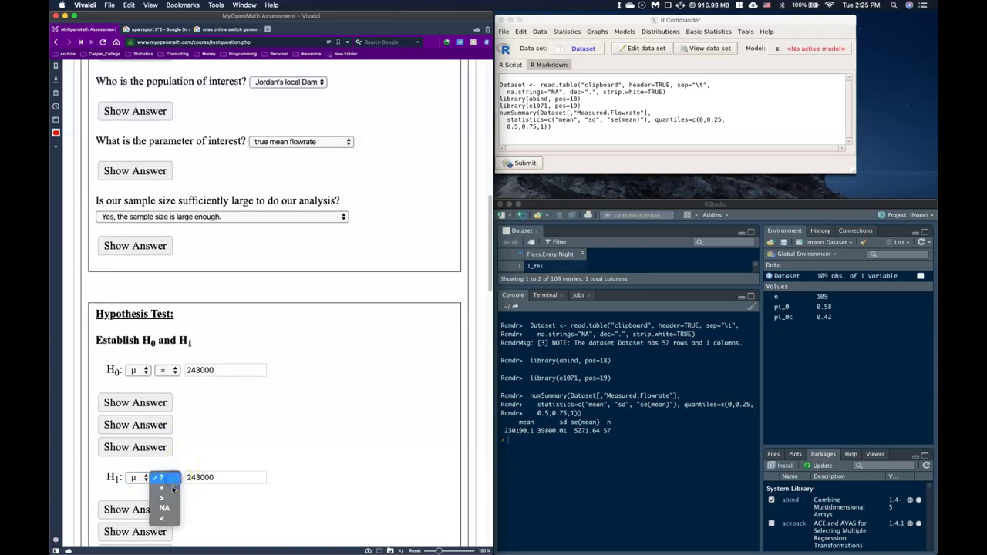
click(173, 522)
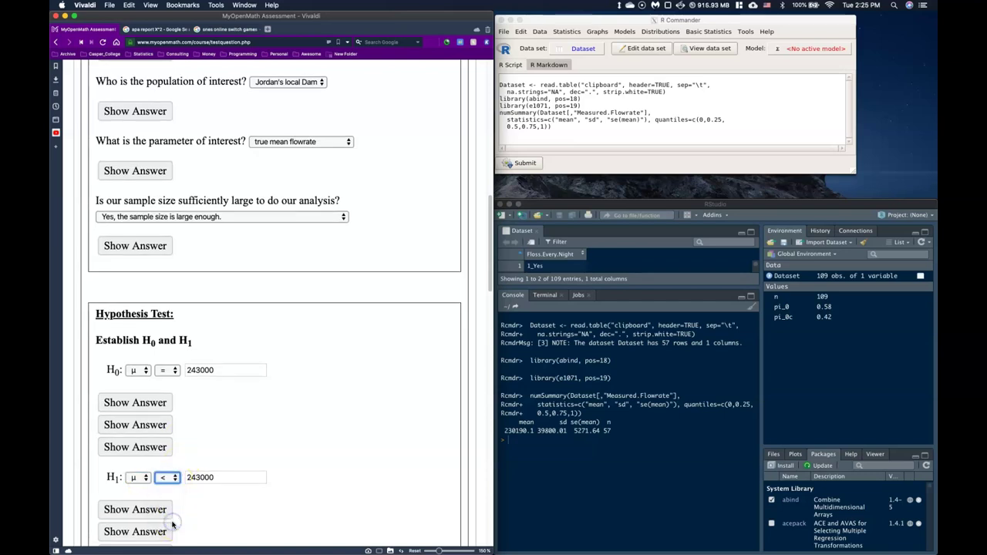
scroll(326, 509, down, 5)
scroll(231, 462, down, 2)
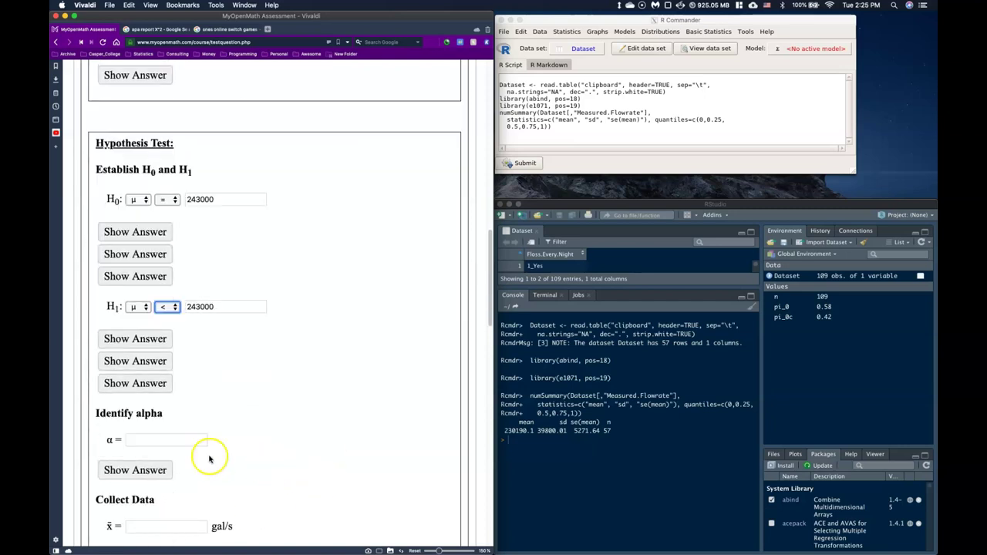
- Copy 0.01 from the problem text and paste it as the alpha answer
scroll(302, 353, up, 10)
scroll(325, 353, up, 5)
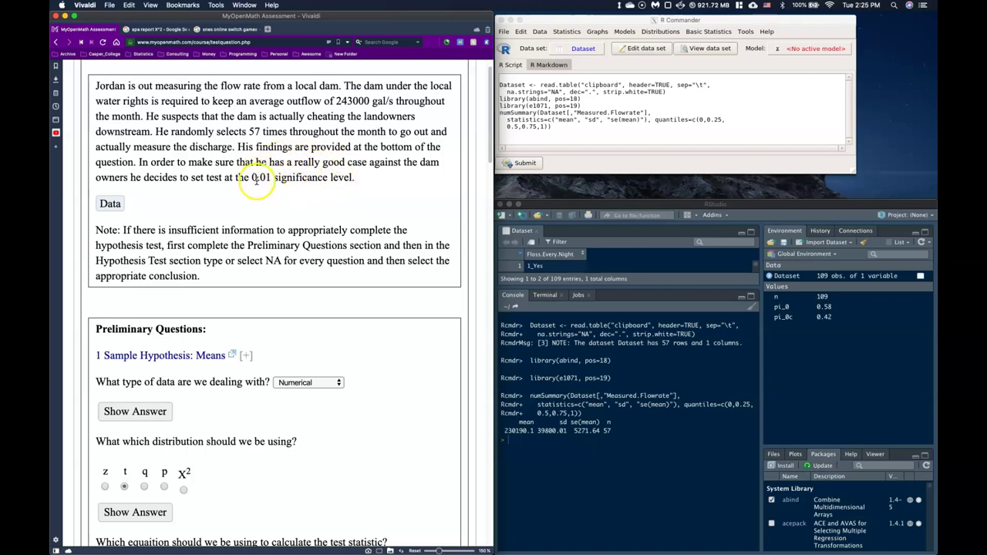
drag(250, 177, 271, 178)
key(ctrl+c)
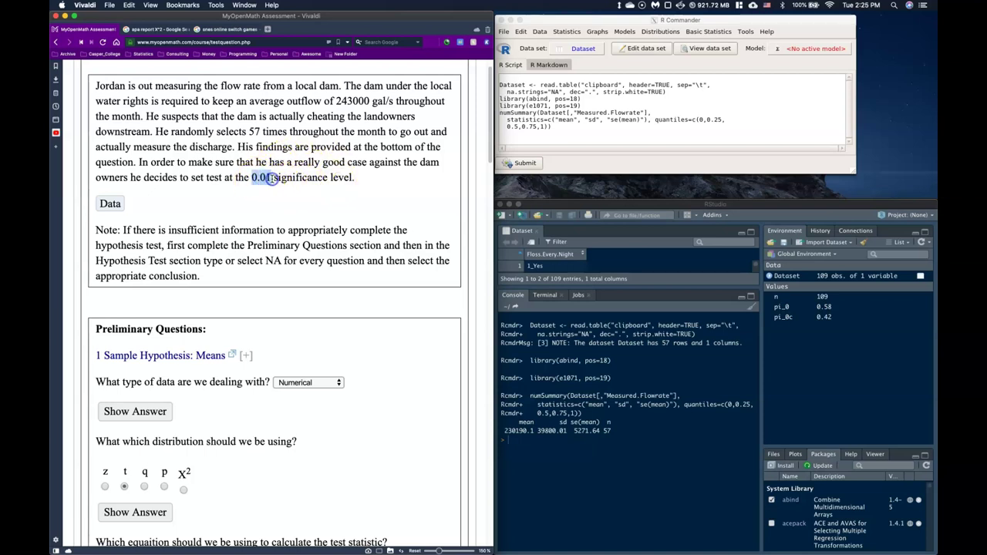
scroll(193, 304, down, 15)
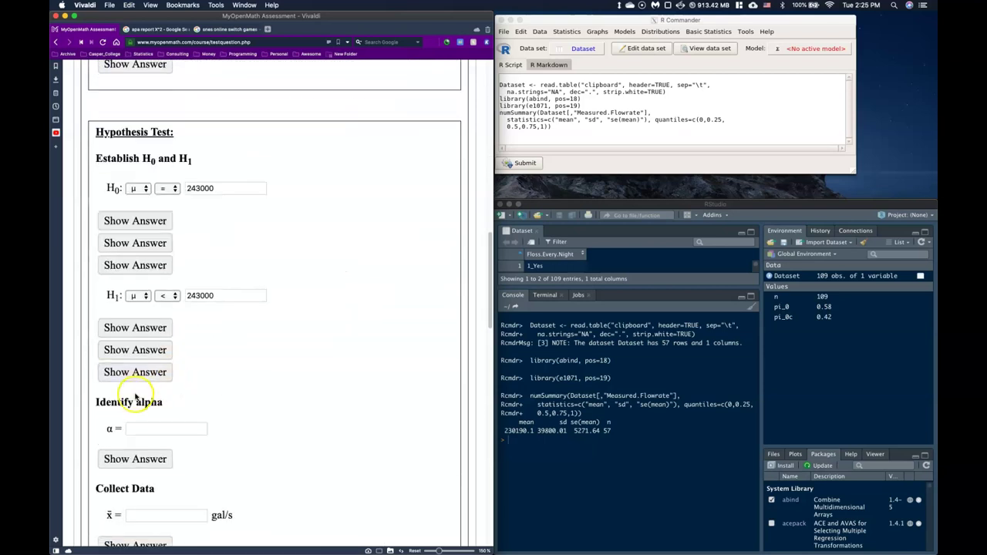
click(149, 429)
key(ctrl+v)
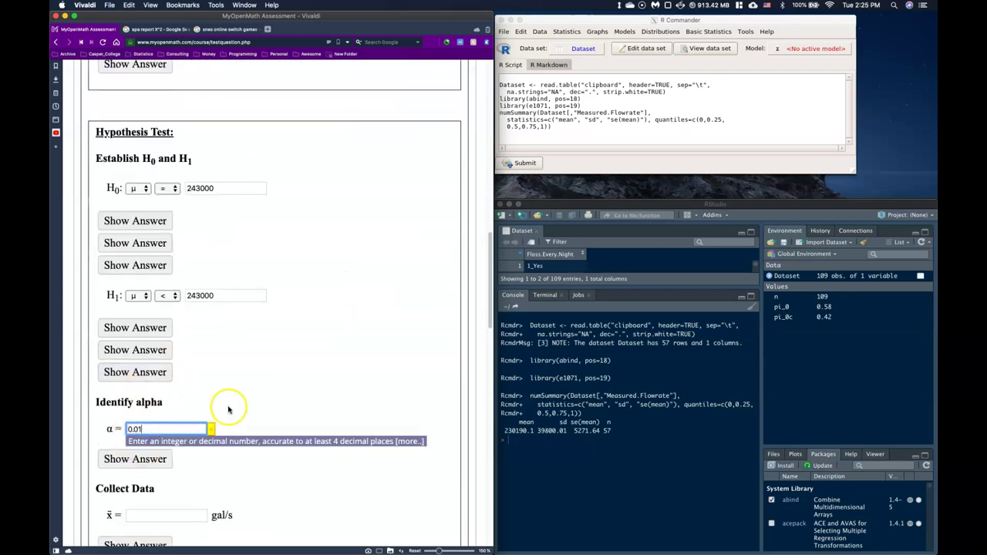
scroll(174, 405, down, 3)
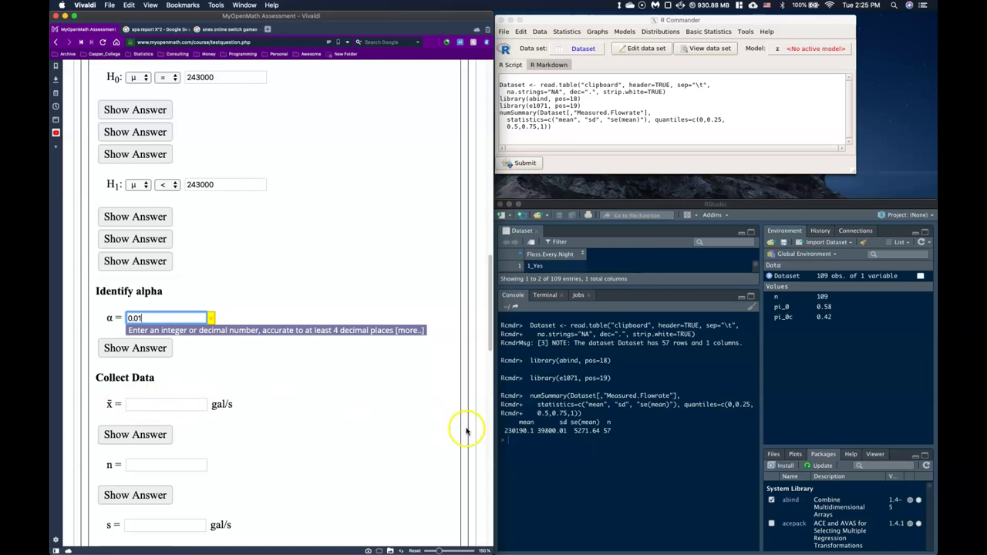
click(520, 456)
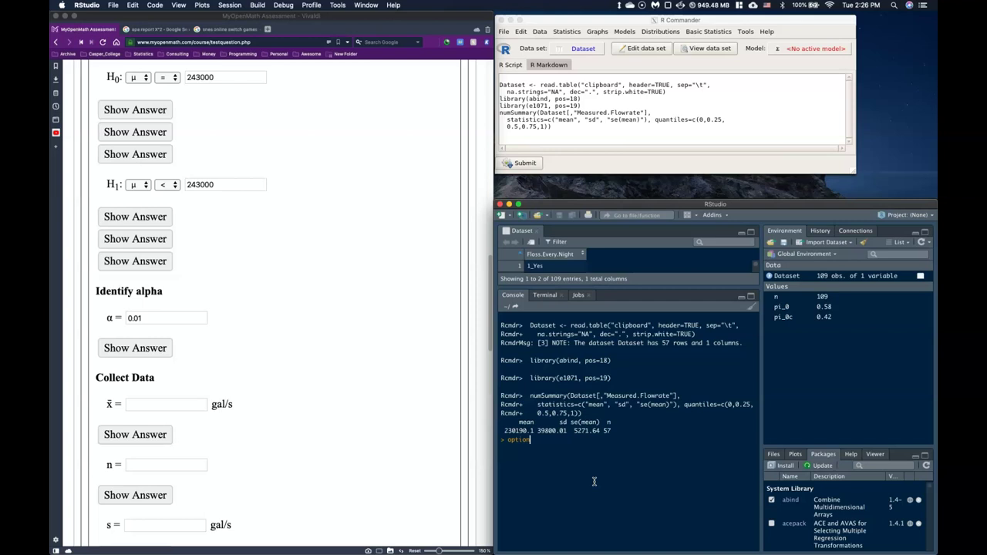
- Run options(digits=12) in the RStudio console
text(s(d)
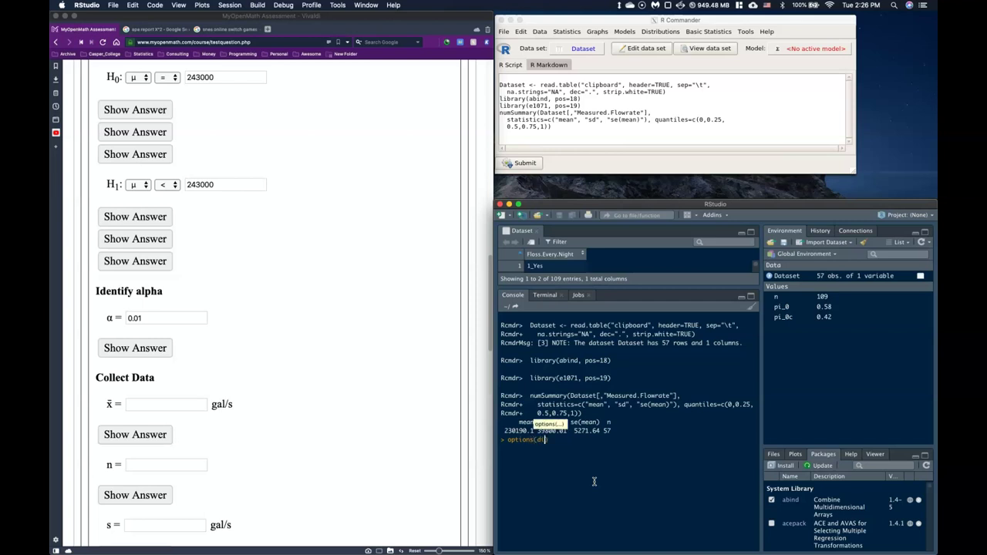
text(igits=12)
key(Return)
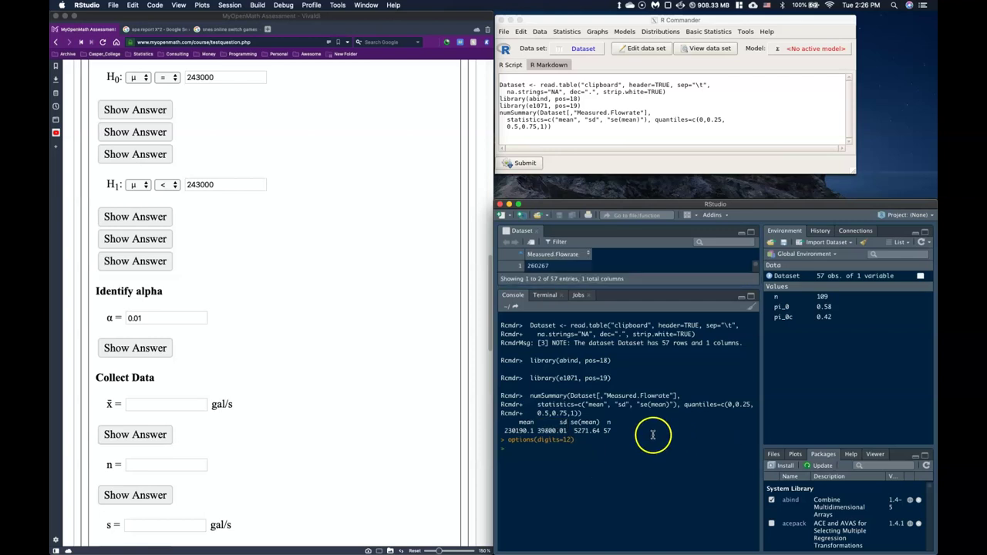
- Rerun the Measured.Flowrate numerical summary to get 12-digit output
click(524, 135)
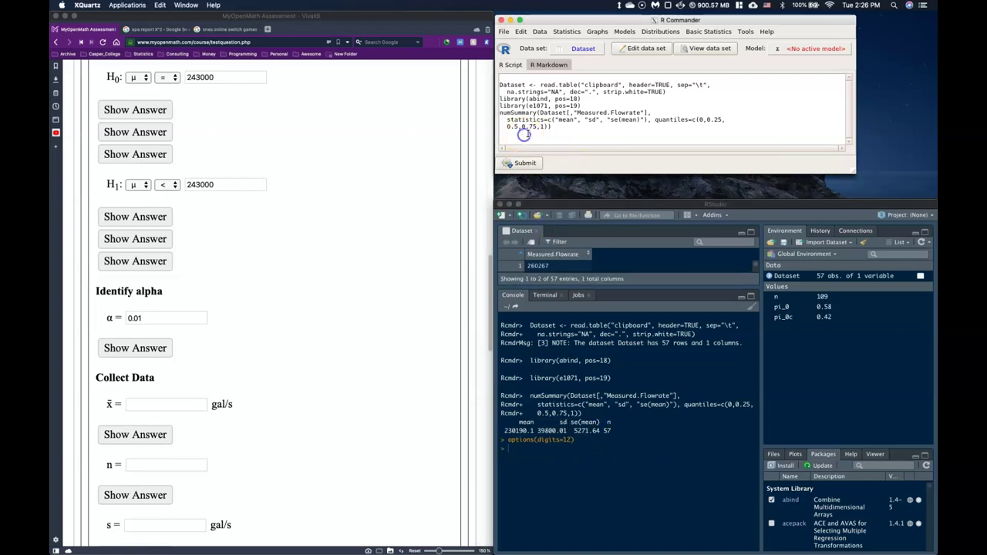
drag(563, 127, 497, 112)
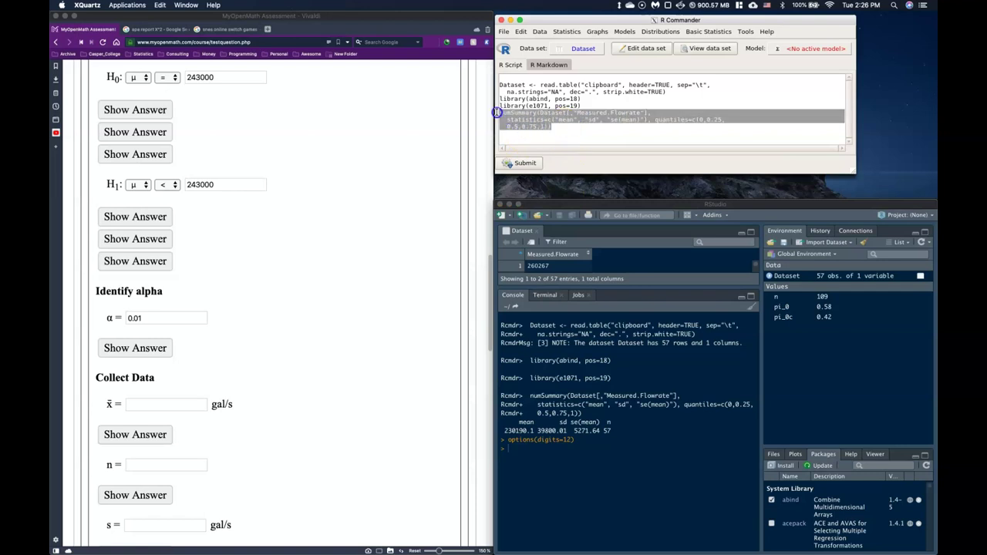
click(515, 168)
click(522, 165)
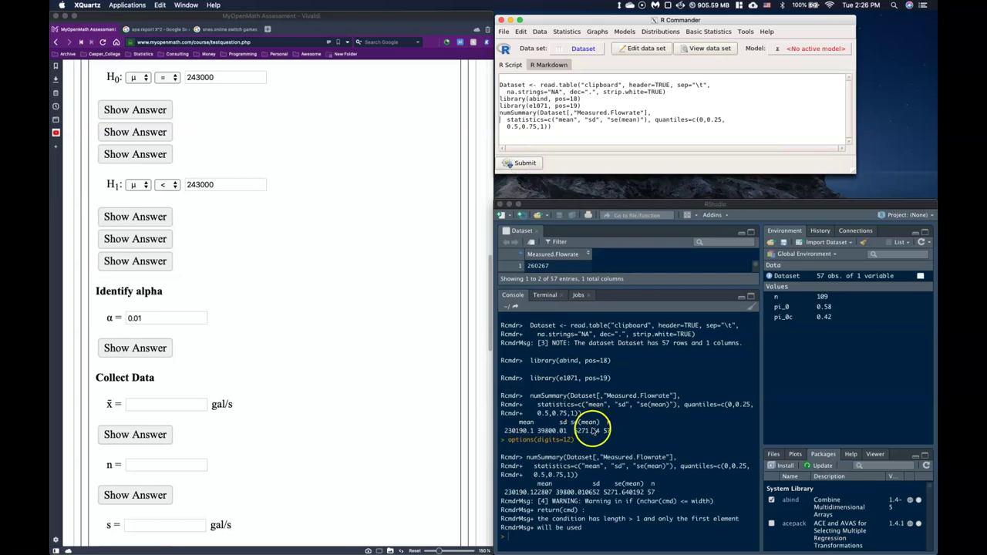
click(641, 513)
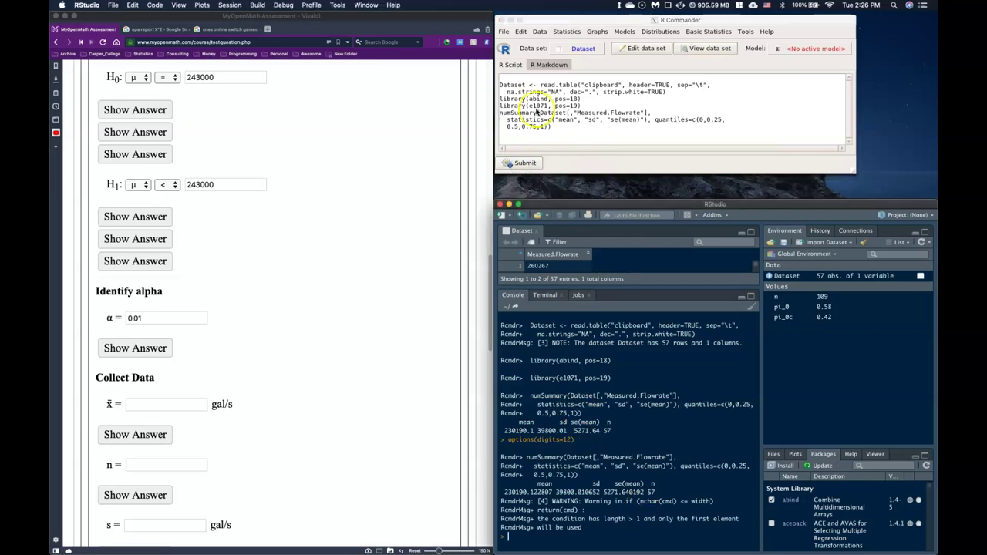
click(555, 126)
click(617, 87)
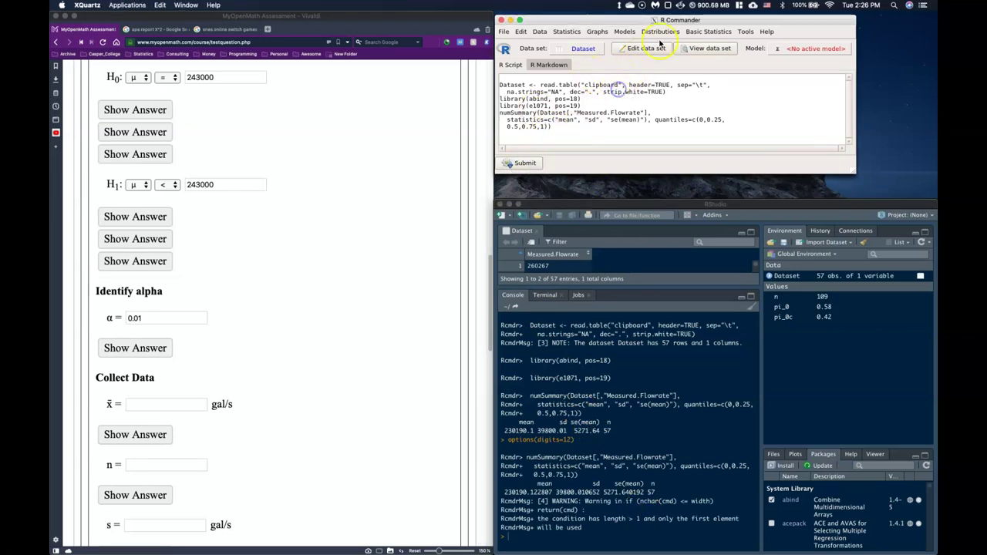
click(707, 32)
mouse_move(723, 53)
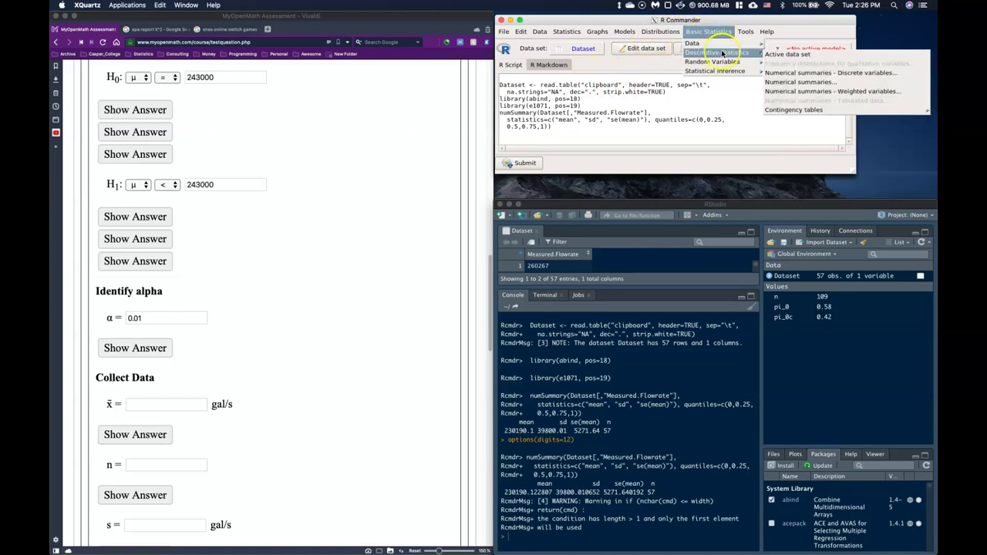
click(802, 82)
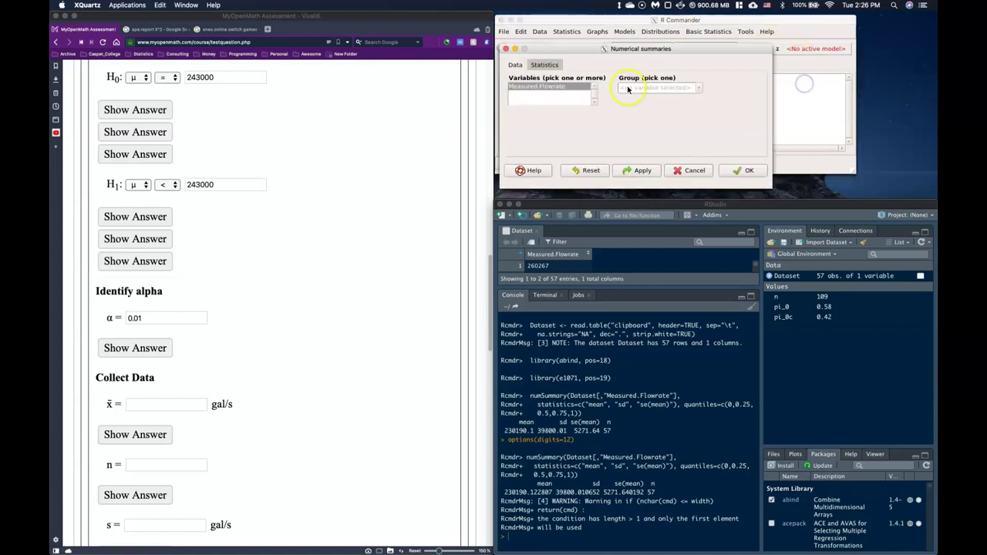
click(545, 65)
click(736, 171)
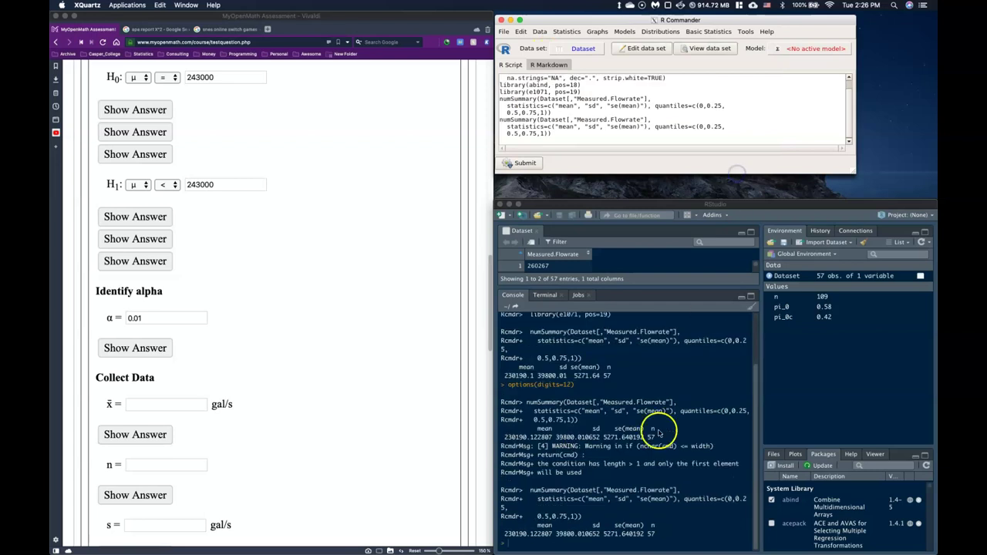
- Enter x̄ 230190.122807 from the console output and n 57
click(545, 536)
drag(551, 534, 521, 533)
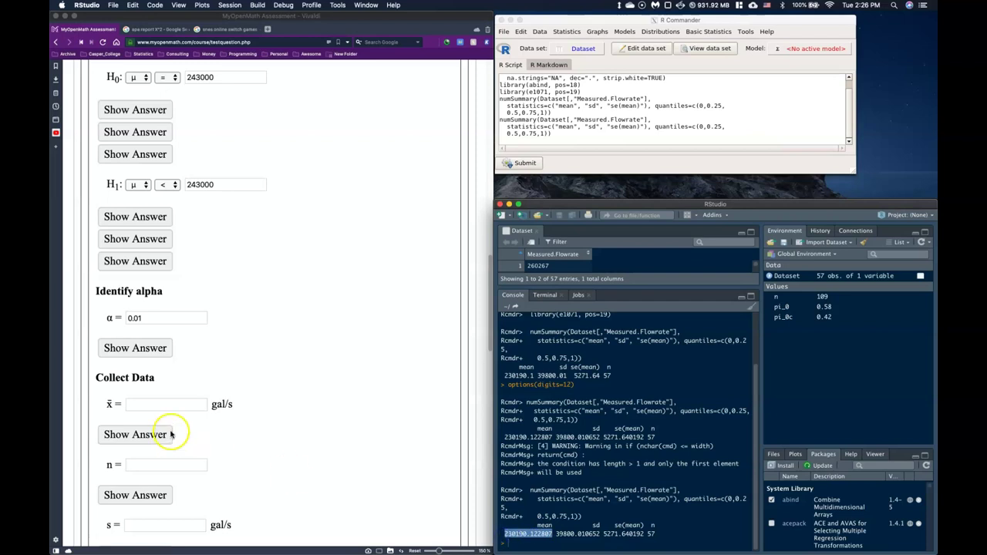
click(150, 403)
click(151, 404)
text(230190.122807)
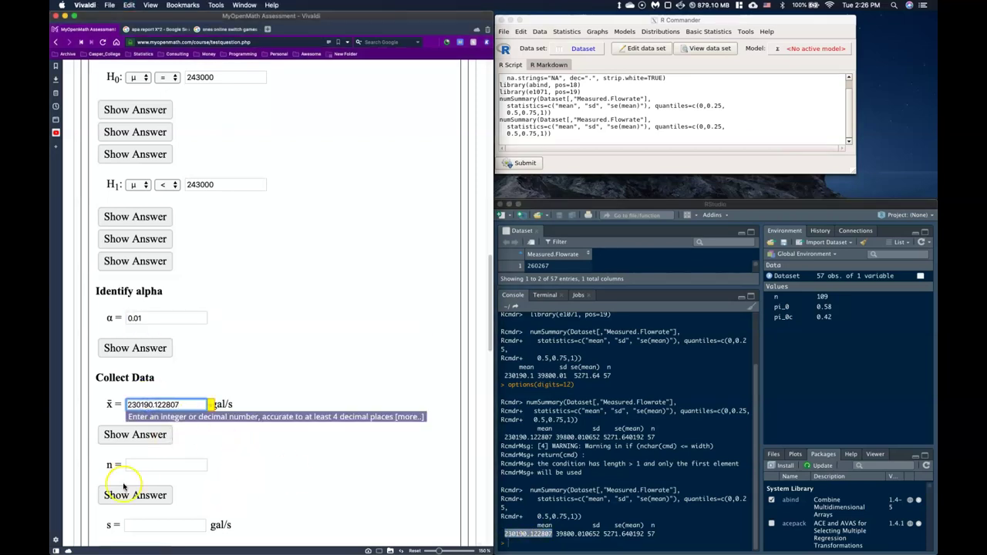
click(144, 463)
text(5)
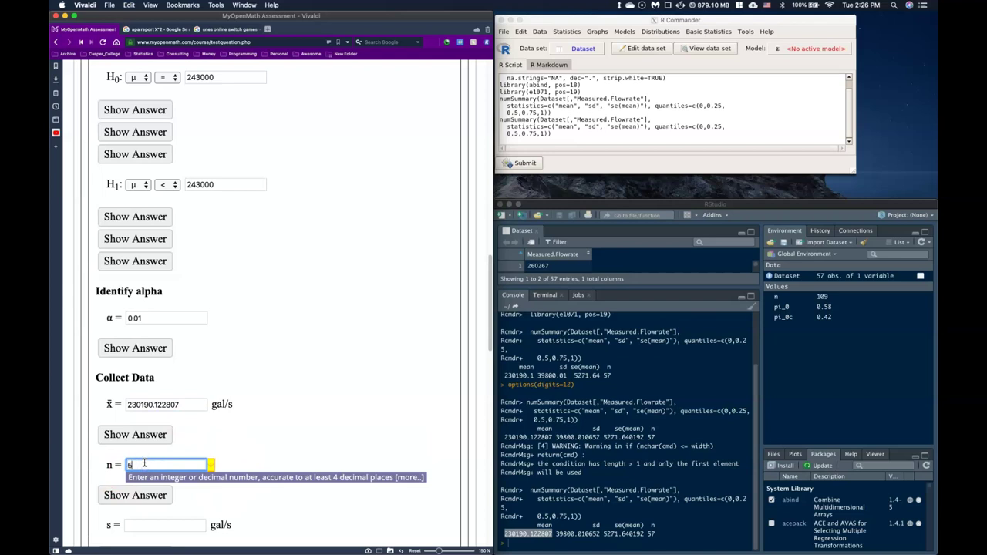
text(7)
scroll(330, 334, down, 5)
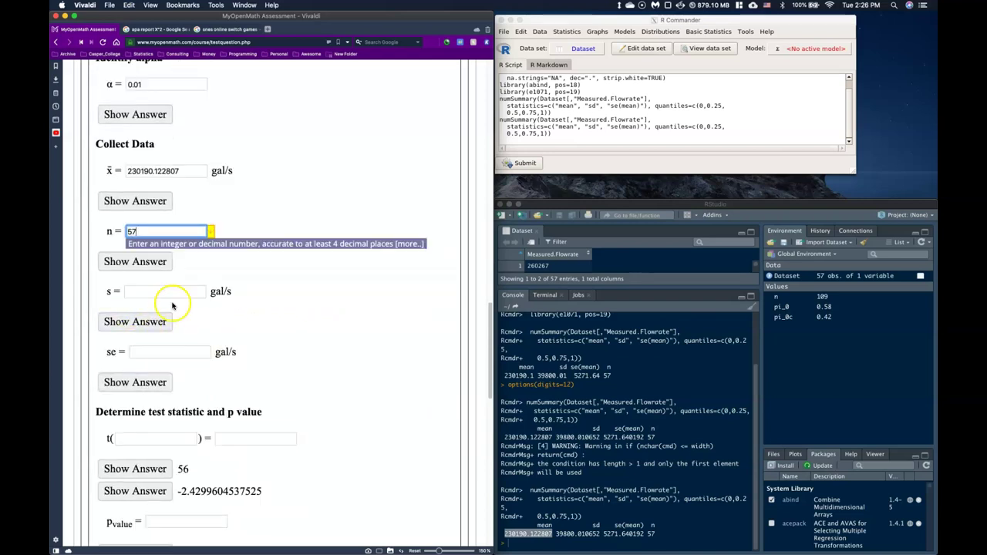
- Copy s 39800.010652 and se 5271.640192 into their answer fields
click(558, 534)
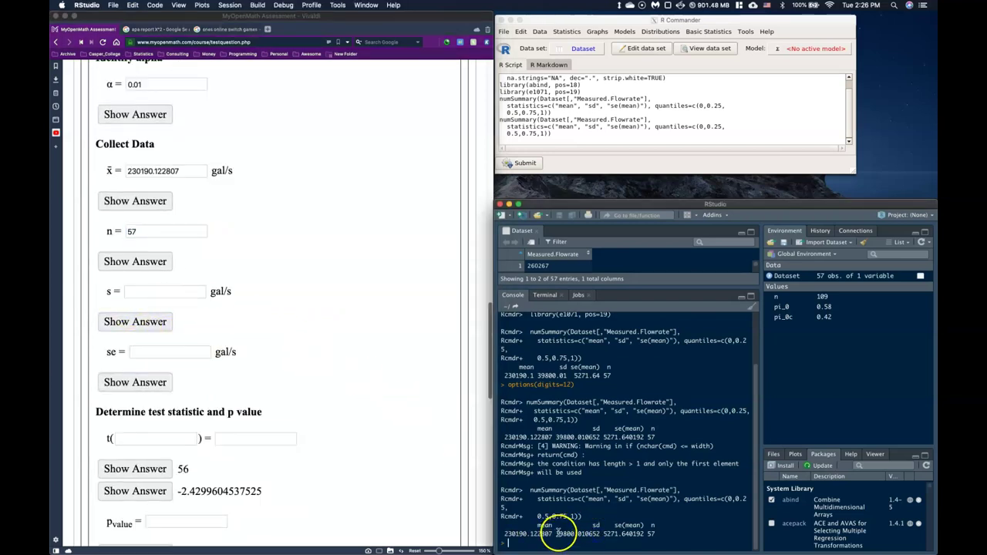
click(558, 534)
drag(596, 533, 602, 533)
key(super+c)
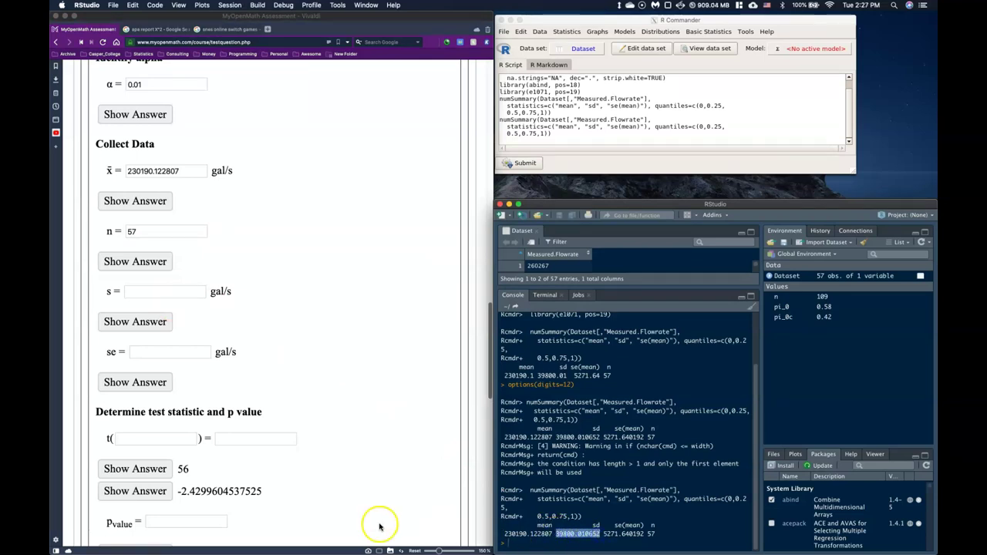
click(142, 291)
key(super+v)
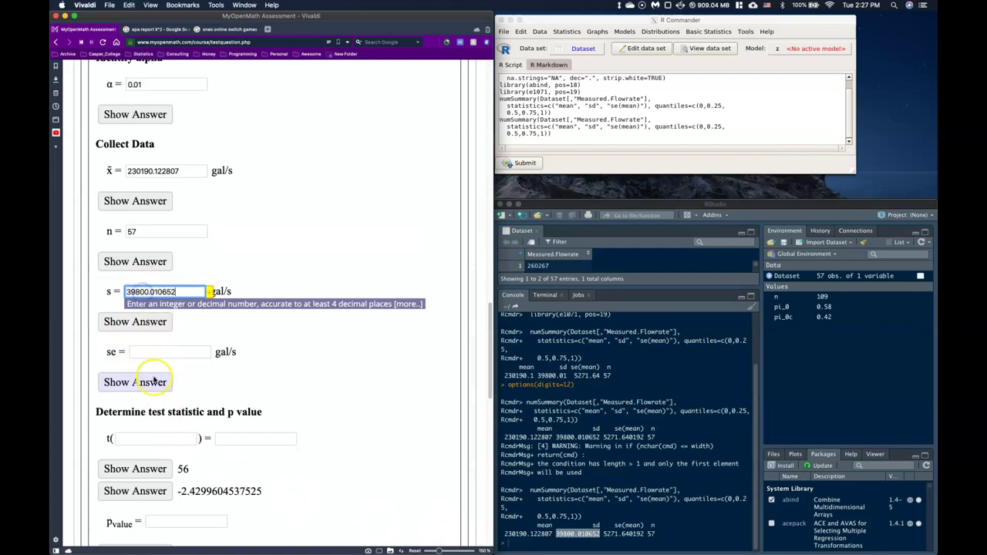
click(602, 536)
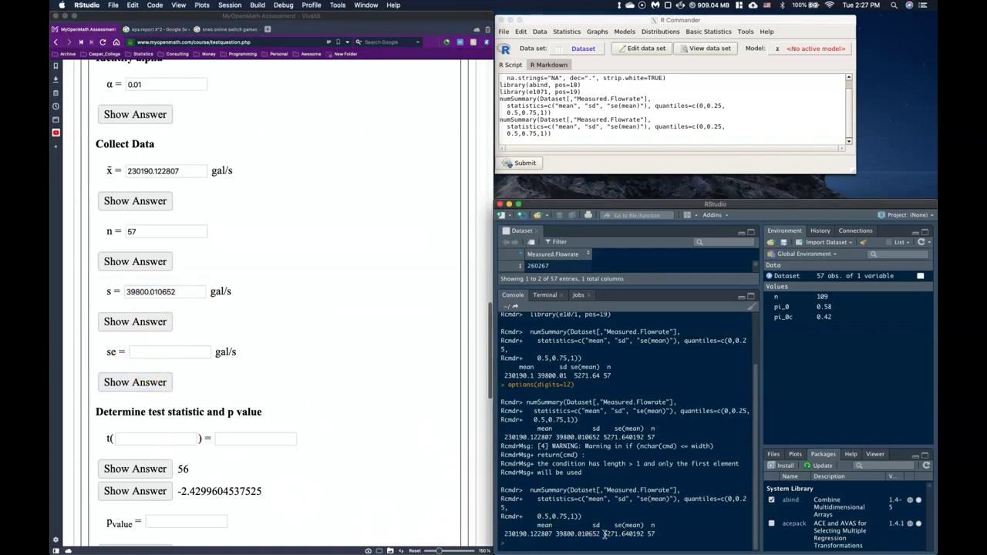
drag(641, 534, 645, 533)
click(154, 352)
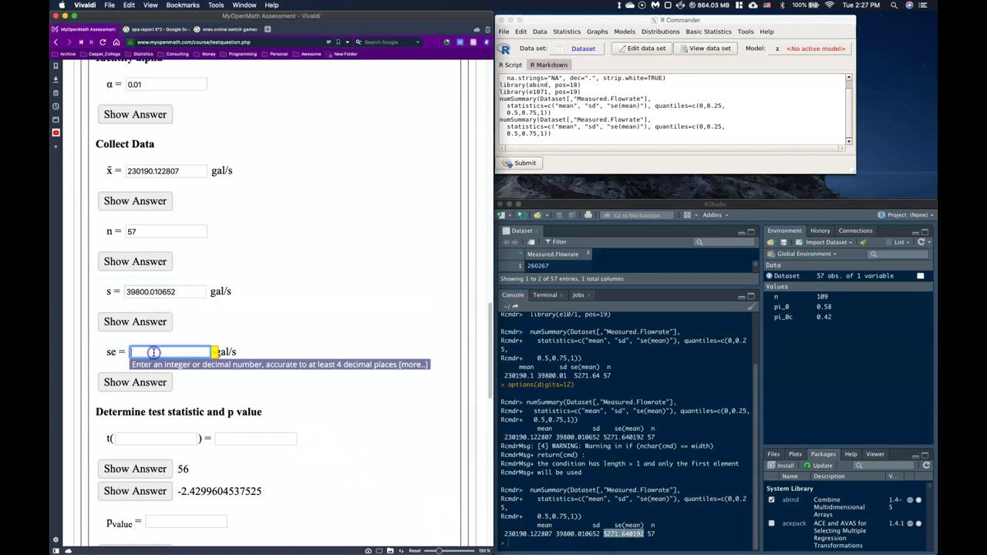
text(5271.640192)
click(321, 326)
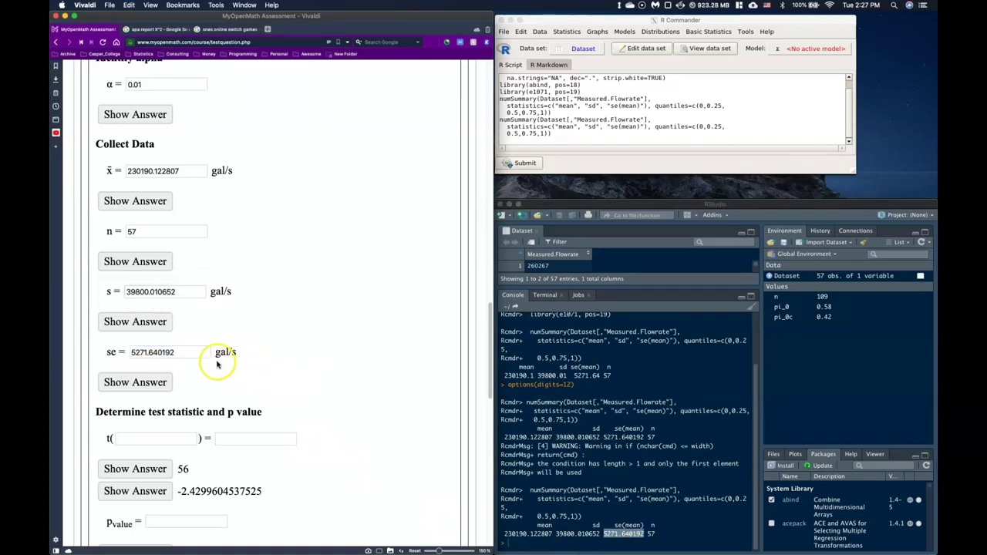
scroll(192, 381, down, 2)
- Hide the revealed answers and set up a single-sample t test: mu0 243000, 'less than'
click(131, 454)
click(132, 434)
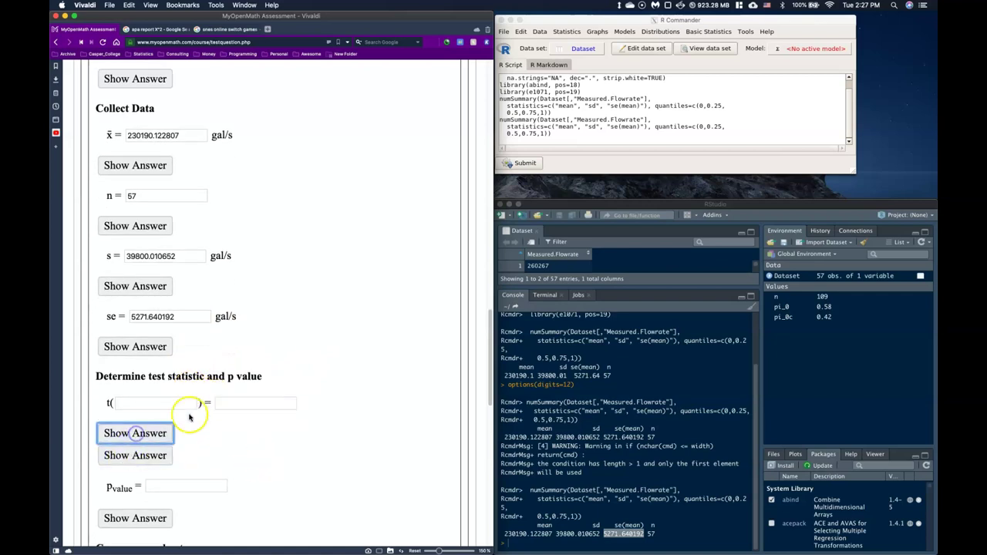
click(574, 205)
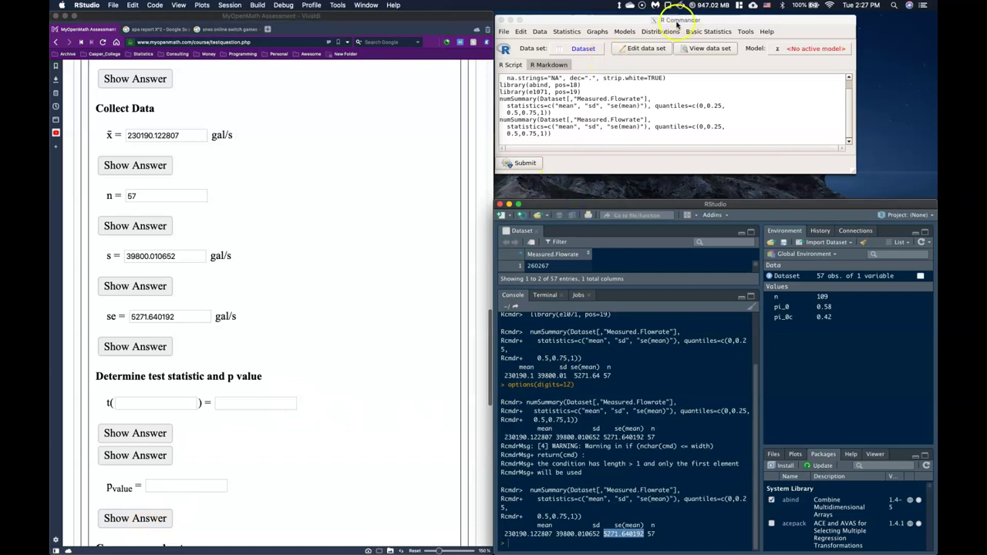
click(562, 32)
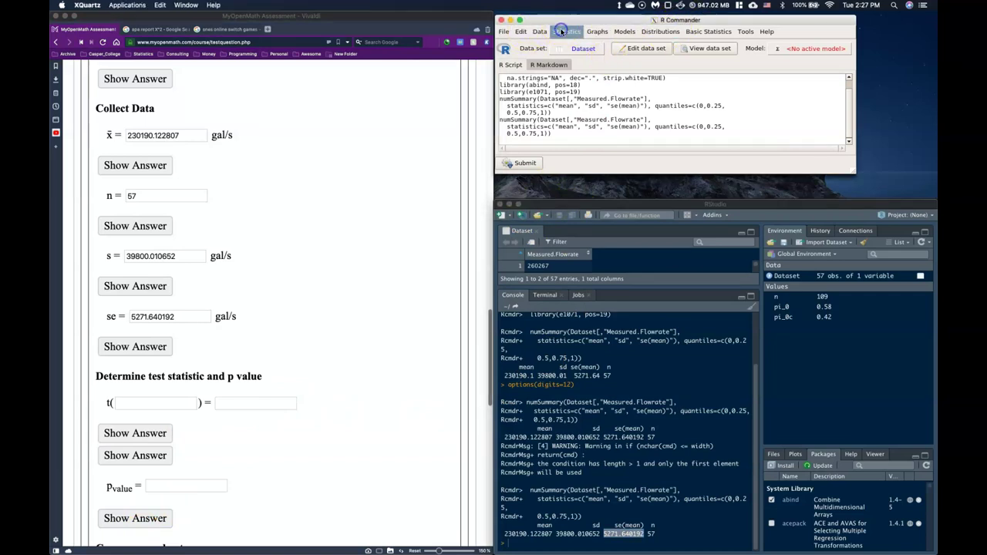
click(560, 30)
click(571, 63)
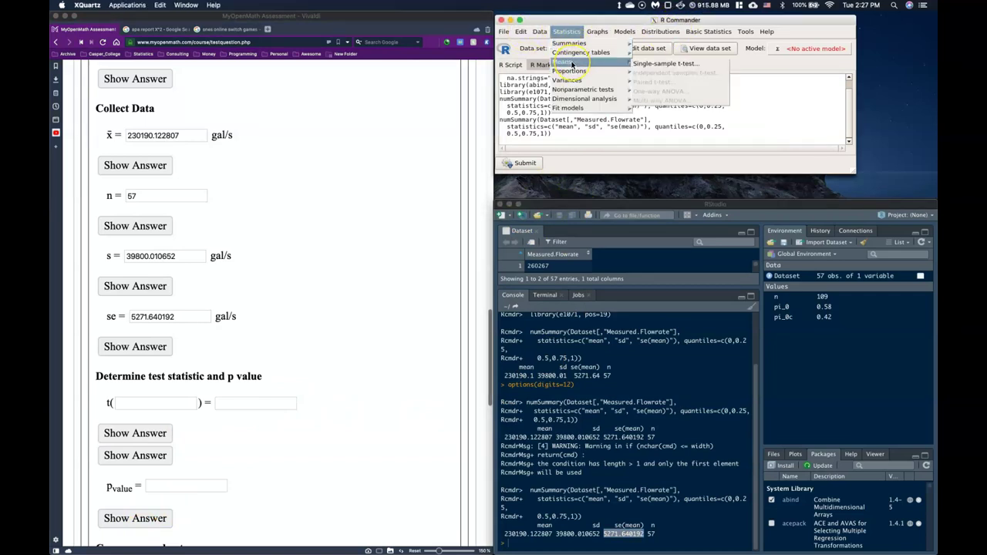
click(663, 65)
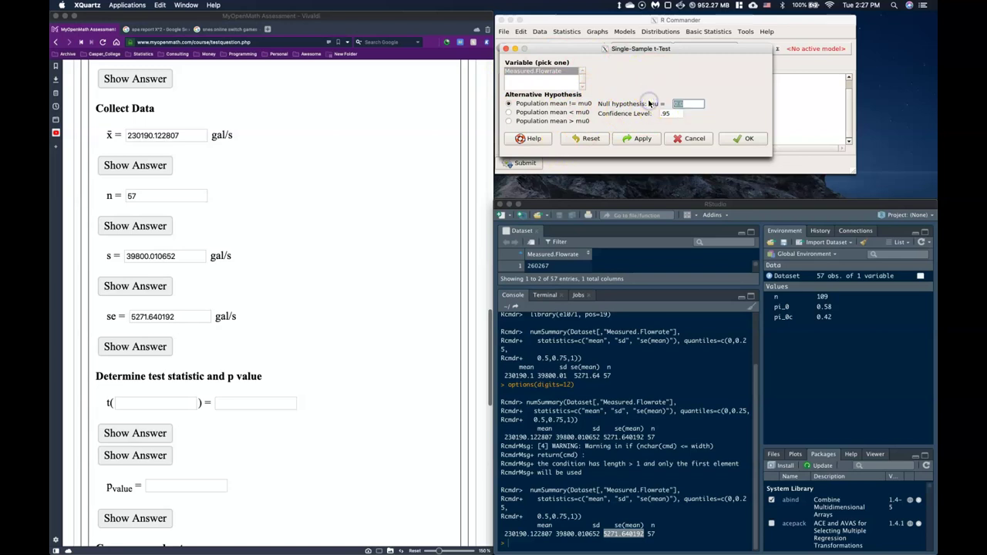
text(243000)
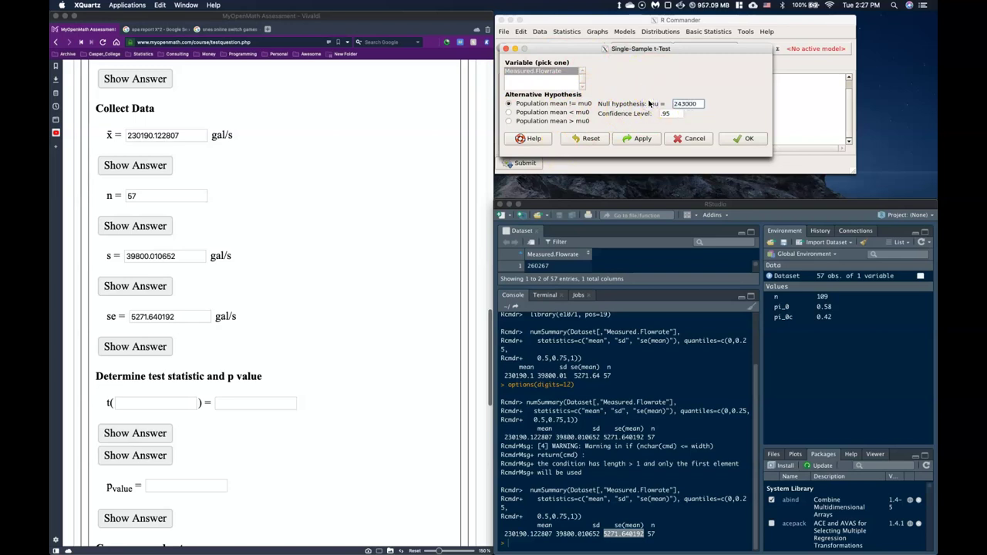
click(508, 114)
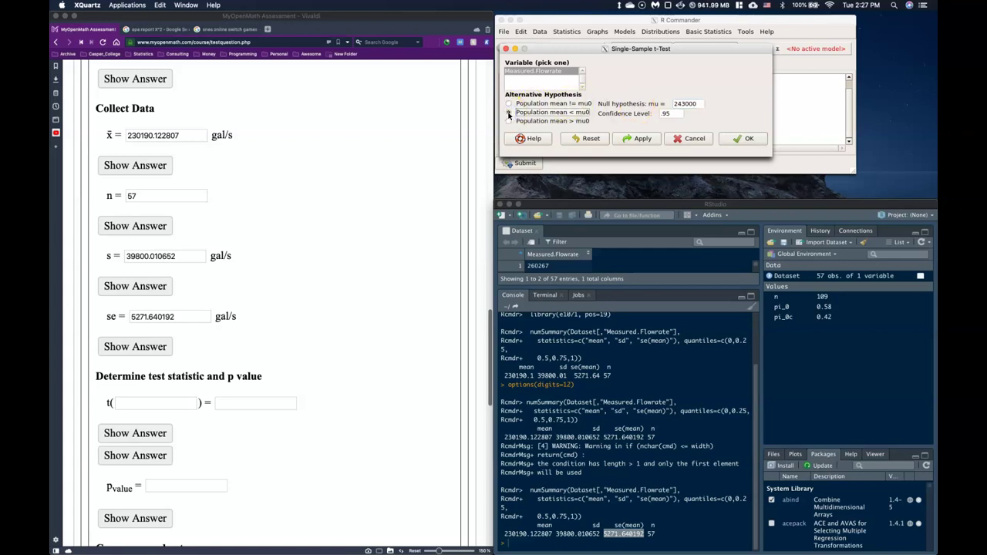
scroll(375, 236, up, 10)
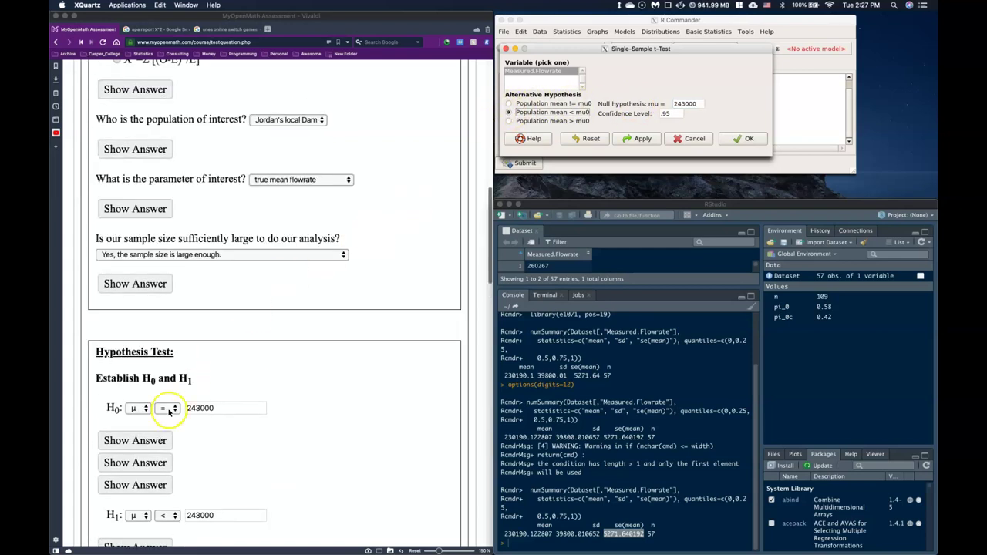
scroll(166, 412, down, 2)
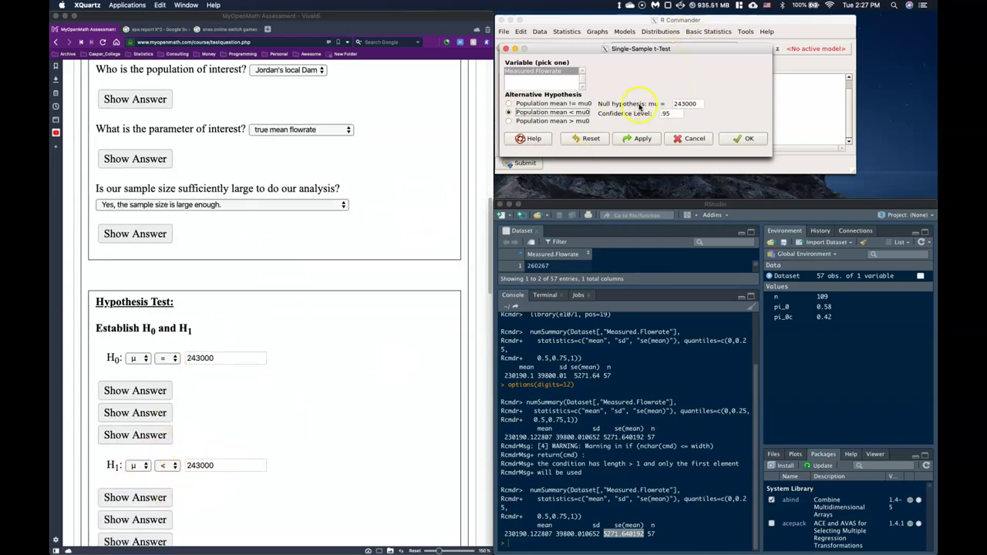
- Set the confidence level to .99 and run the left-tailed t test
double_click(668, 114)
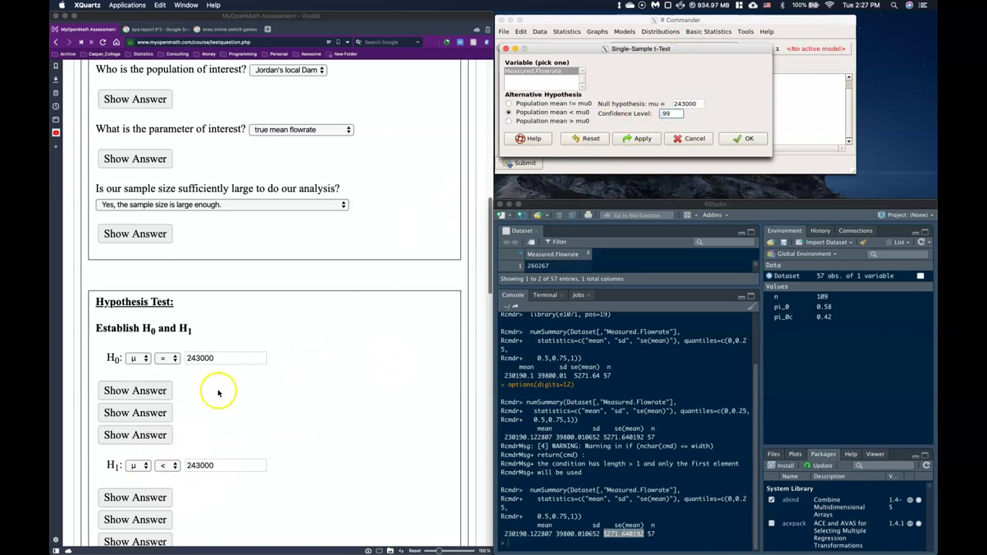
scroll(204, 401, down, 3)
click(154, 489)
text(0.01)
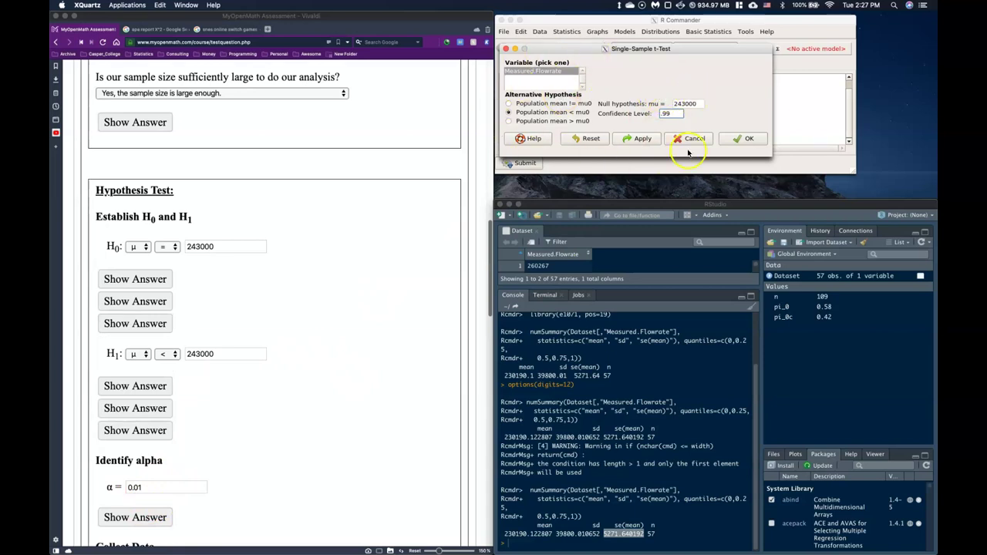
click(752, 140)
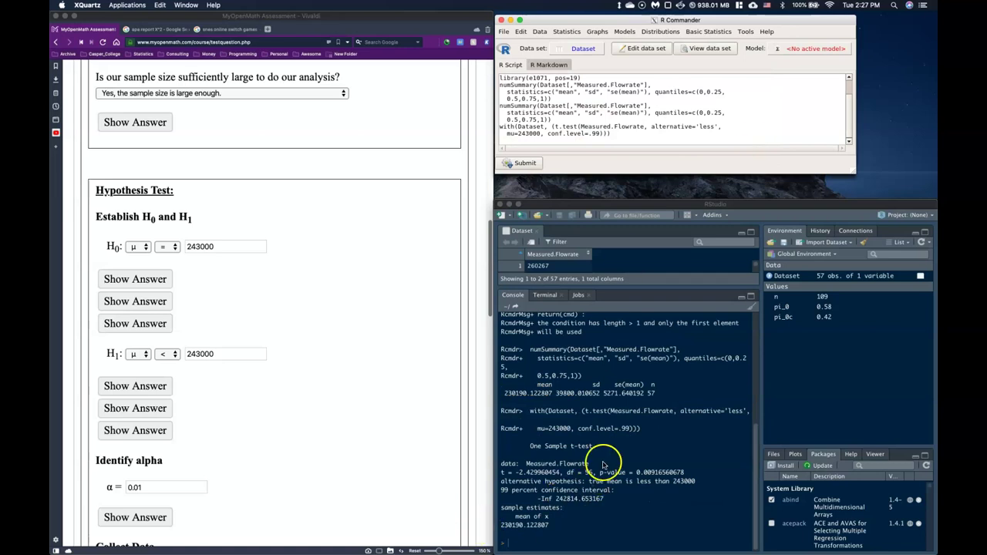
- Enlarge and widen the RStudio console, then select the t statistic -2.429960454
click(530, 446)
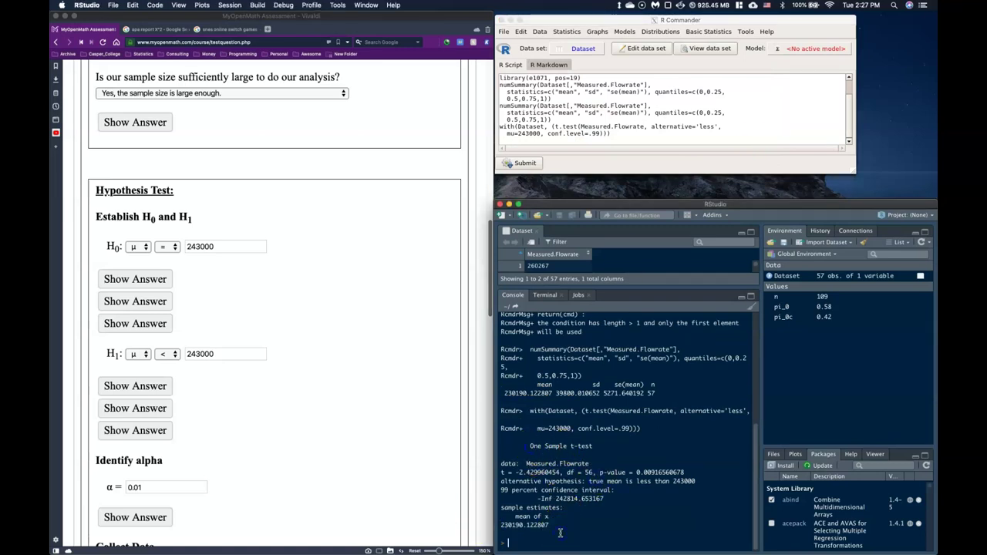
key(super+equal)
key(super+equal)
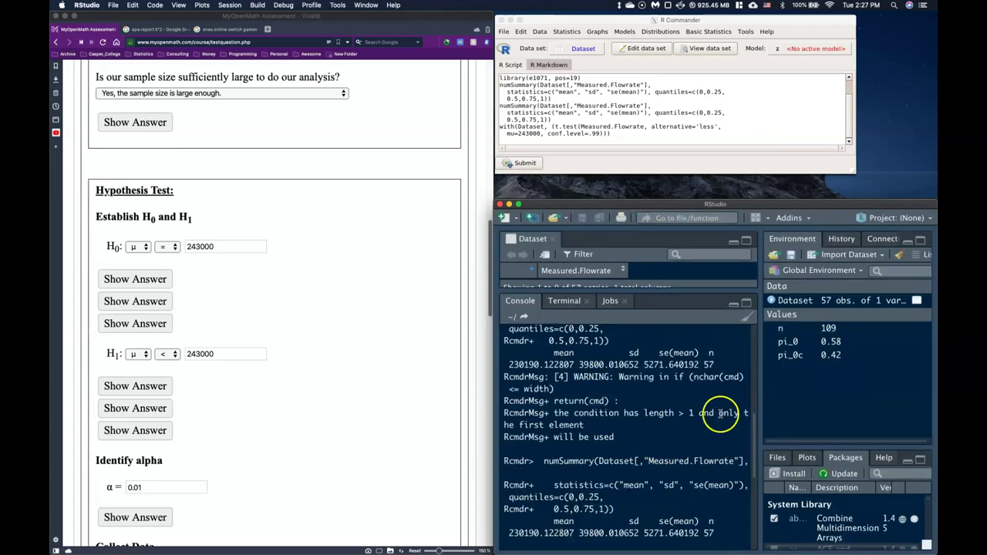
drag(760, 366, 887, 366)
click(777, 364)
scroll(777, 364, down, 2)
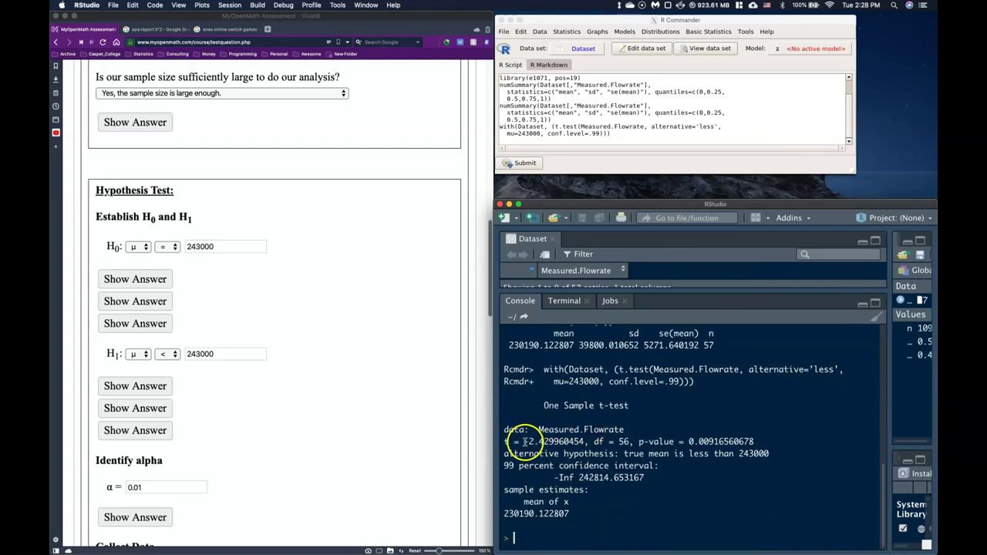
drag(524, 441, 583, 438)
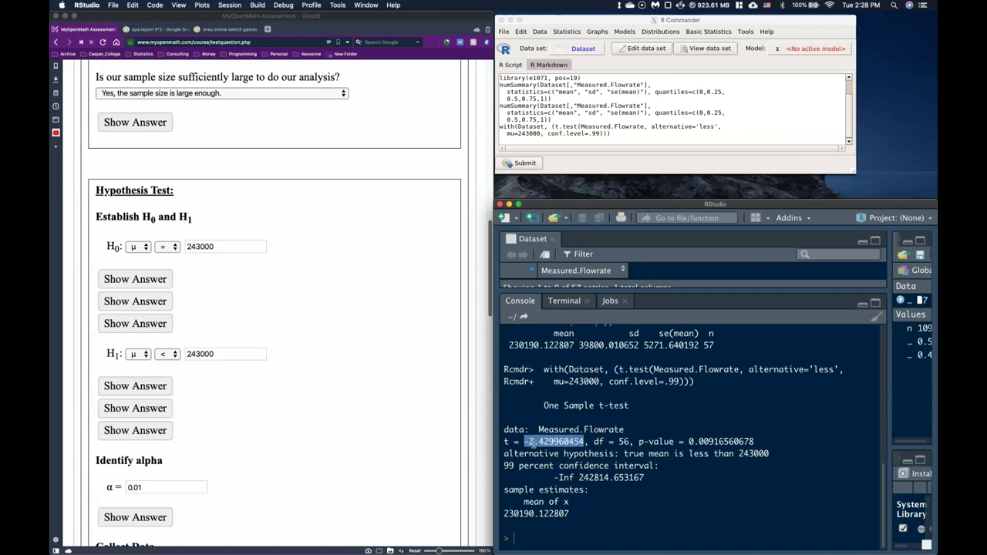
- Enter the test statistic as t(56) = -2.429960454
scroll(258, 418, down, 10)
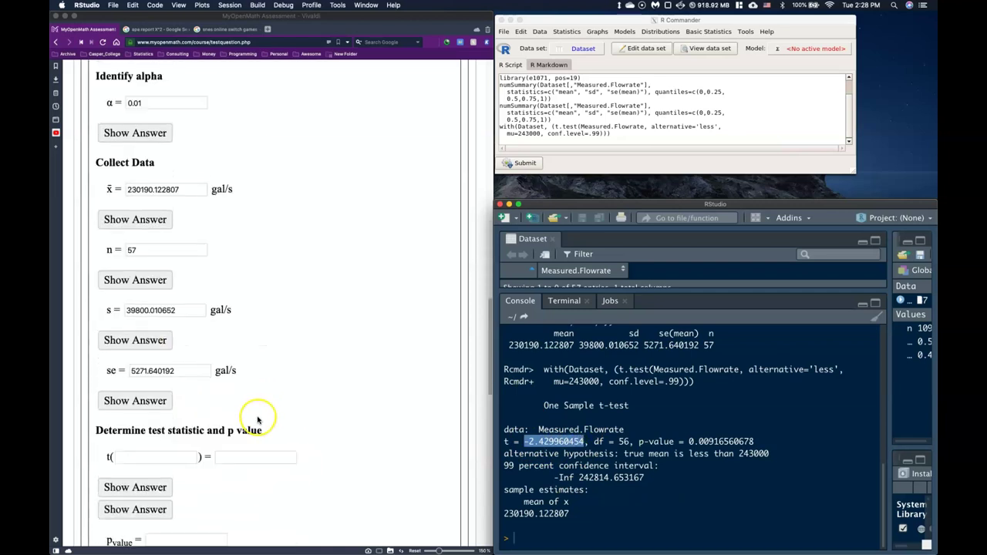
click(238, 458)
text(-2.429960454)
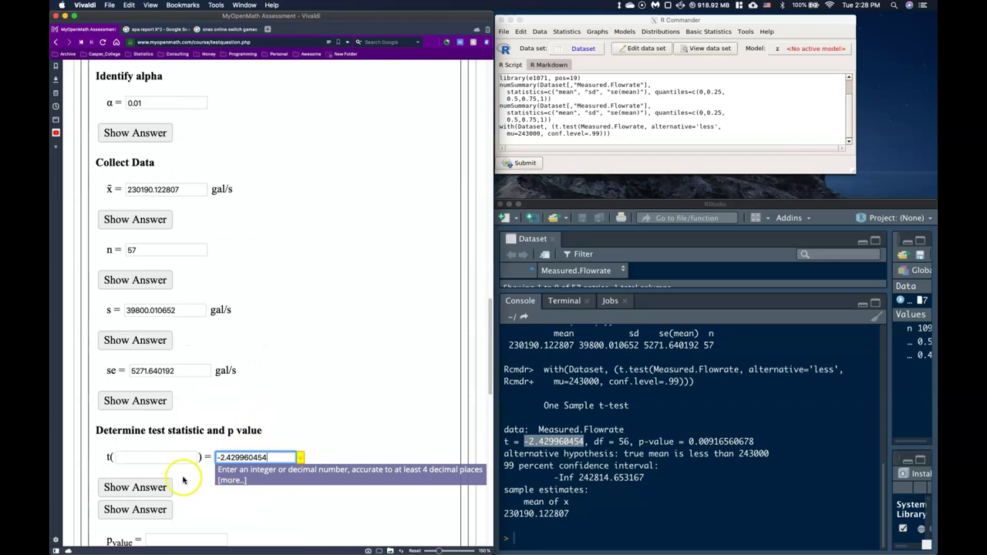
click(133, 458)
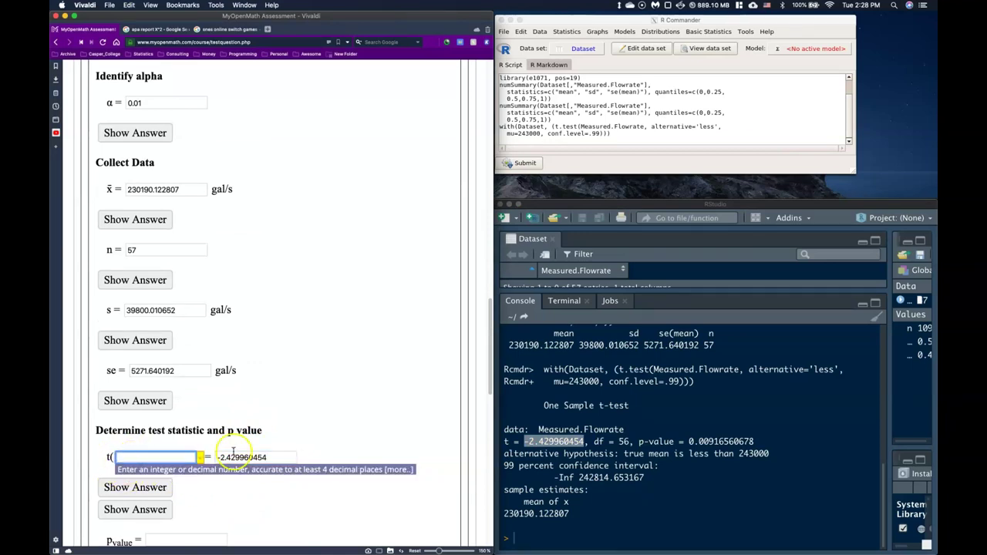
click(623, 442)
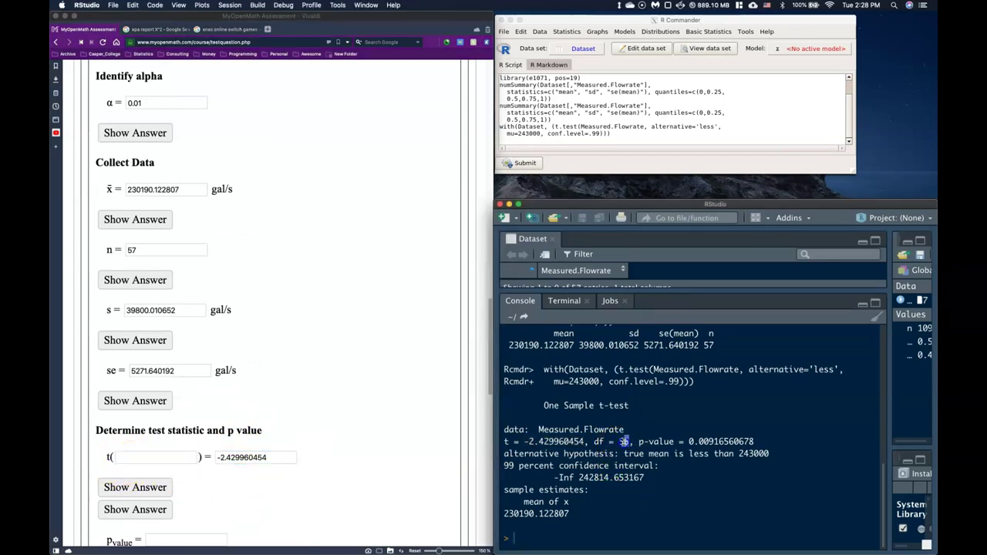
click(147, 458)
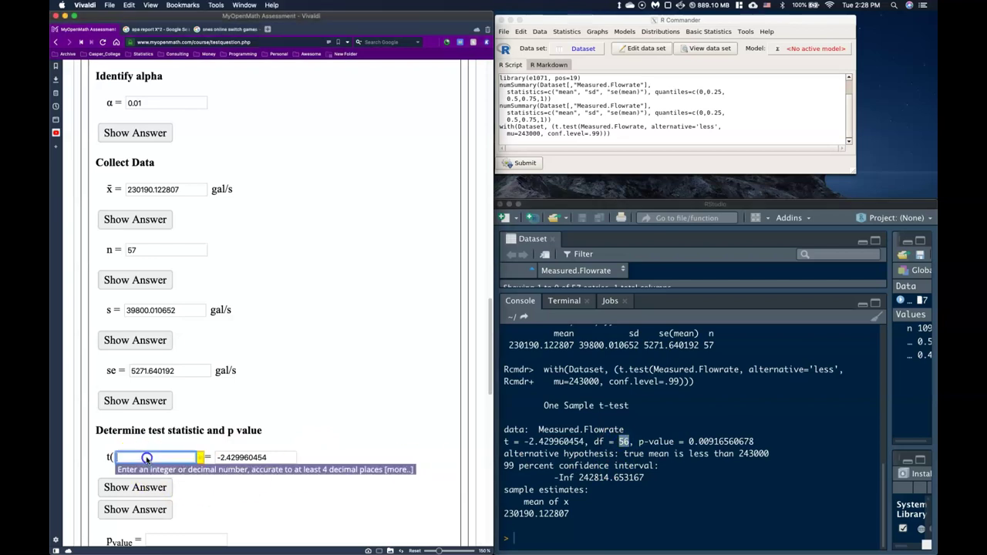
text(56)
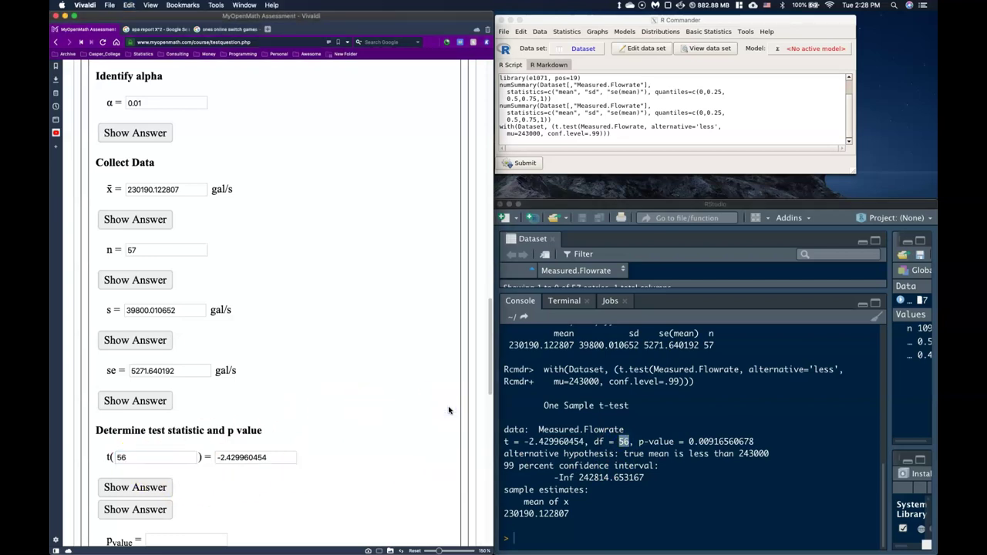
- Copy the p-value 0.00916560678 from the R output into the p-value field
scroll(336, 377, down, 5)
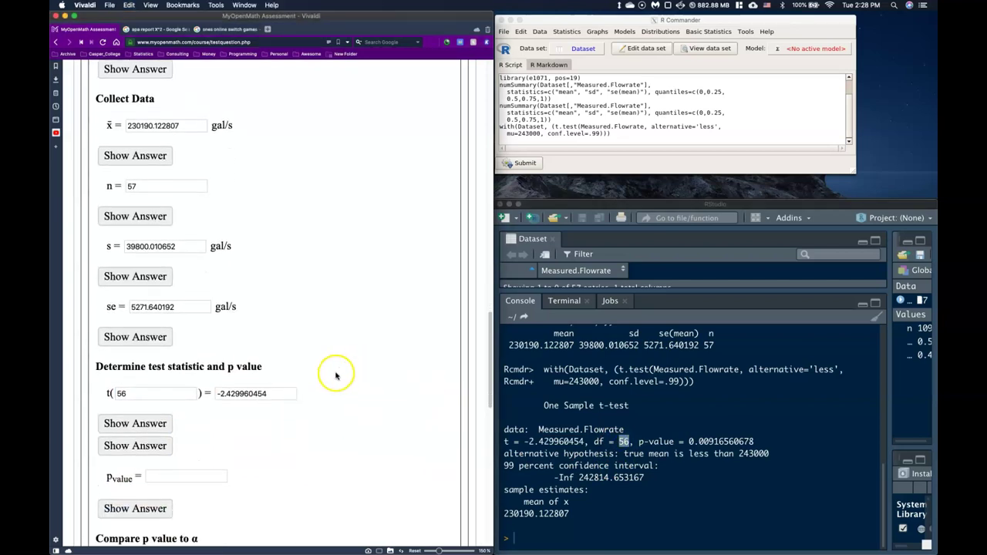
click(724, 446)
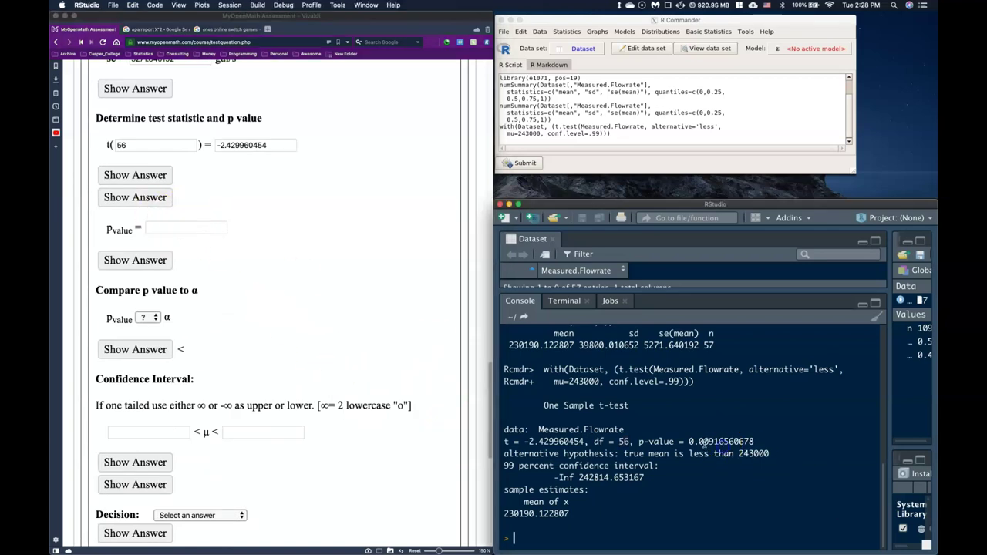
drag(761, 442, 699, 441)
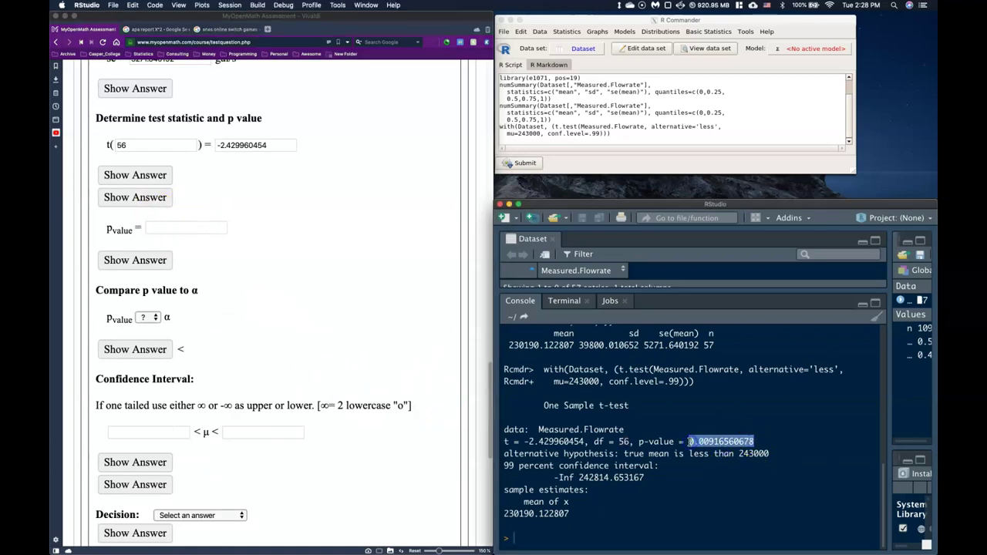
key(super+c)
click(178, 228)
key(super+v)
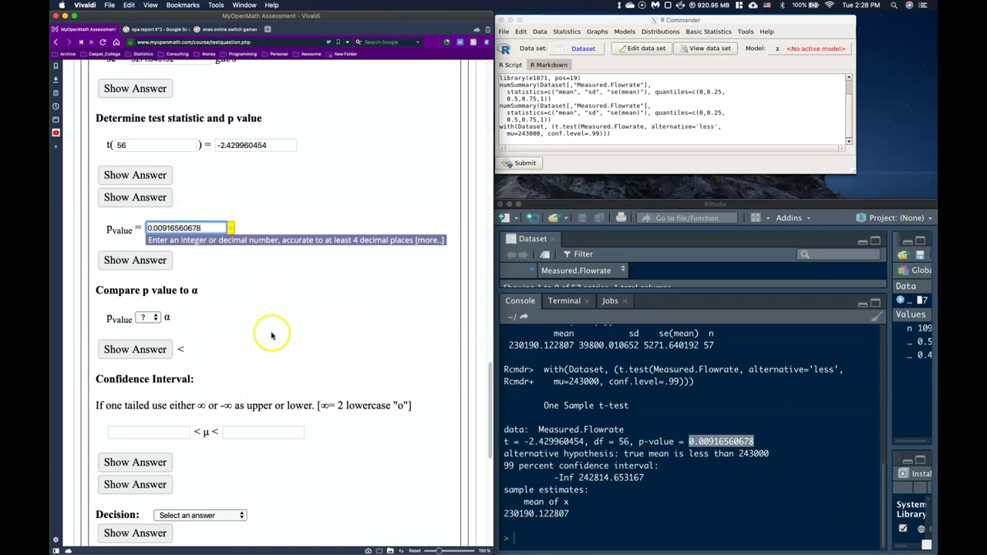
click(272, 335)
- Answer '<' for the p-value compared to alpha 0.01
click(150, 318)
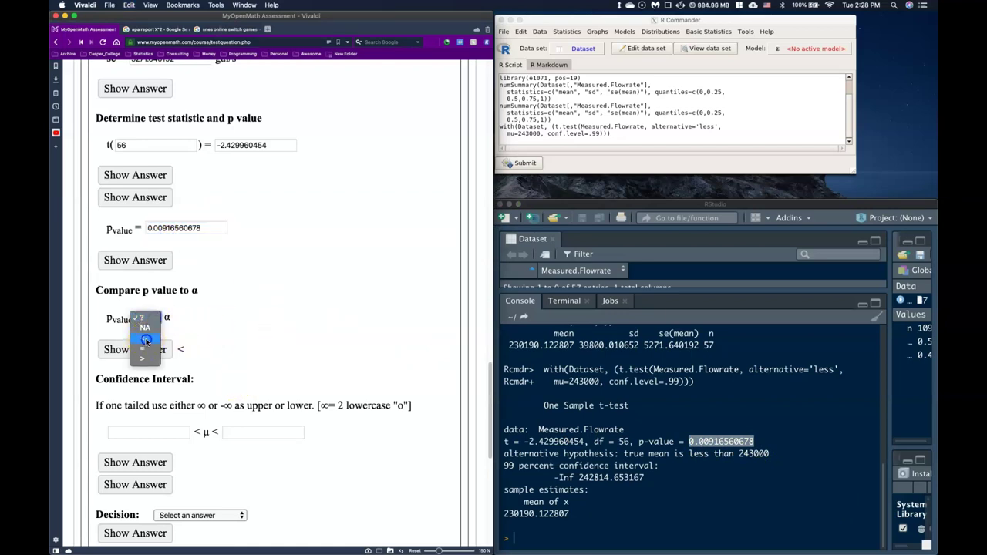
click(146, 339)
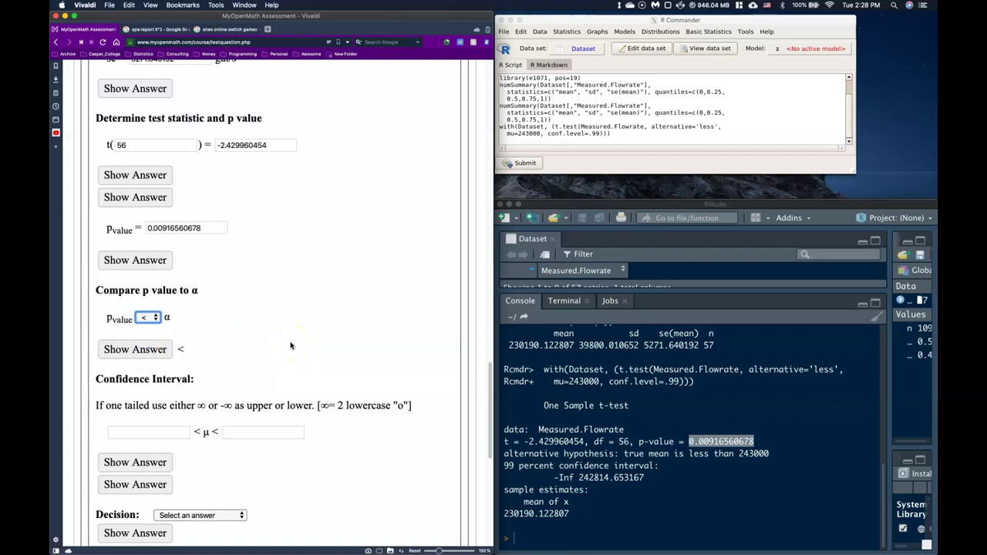
click(146, 348)
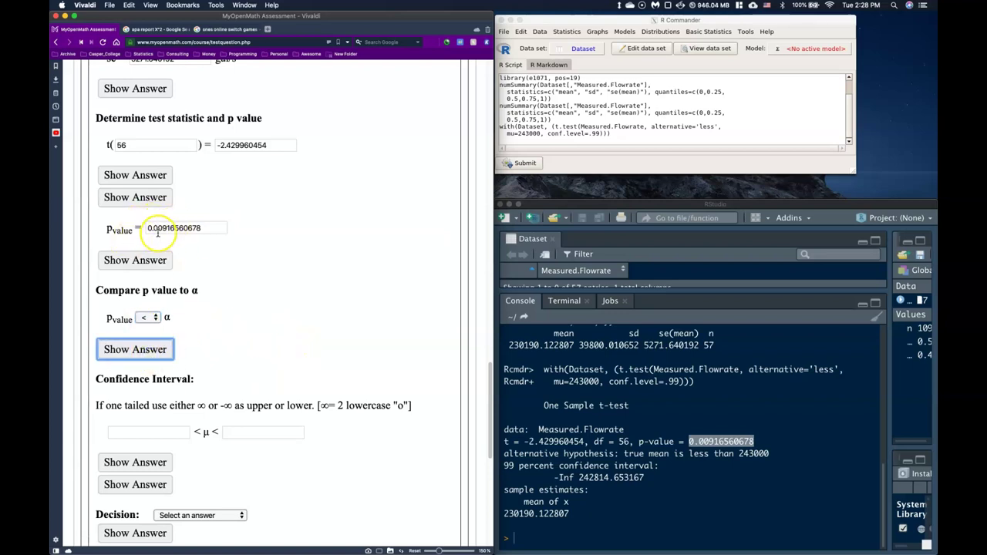
scroll(166, 231, up, 5)
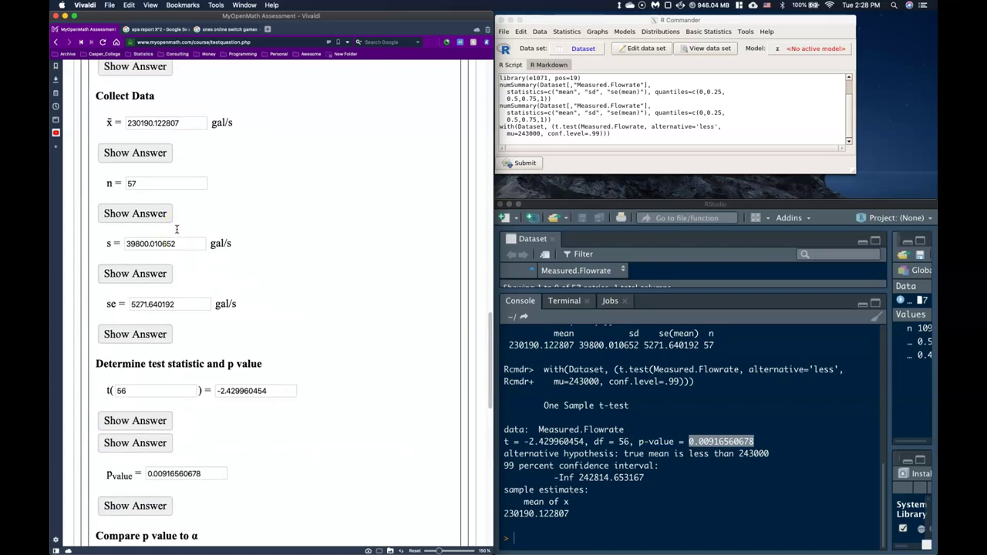
scroll(177, 229, up, 4)
click(135, 233)
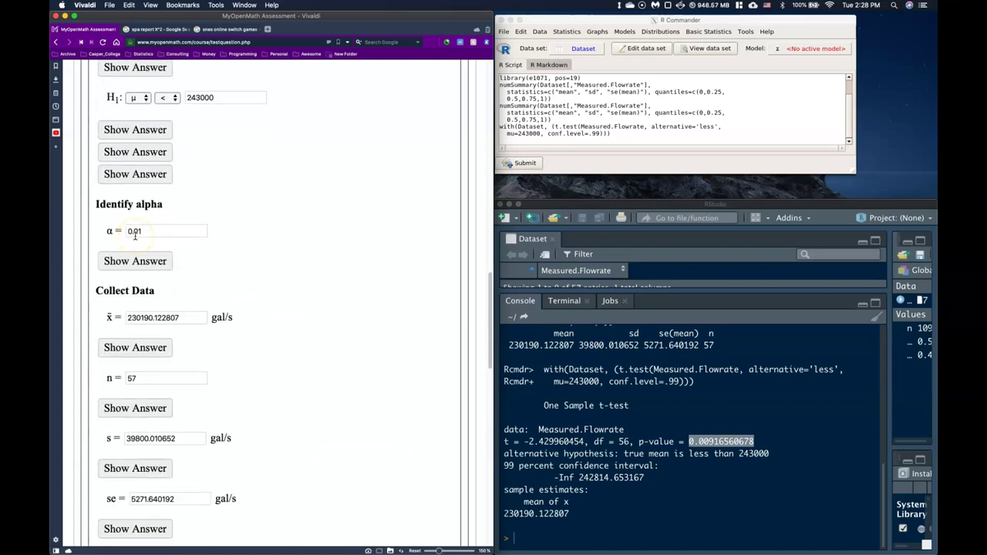
scroll(135, 233, down, 6)
scroll(114, 161, up, 1)
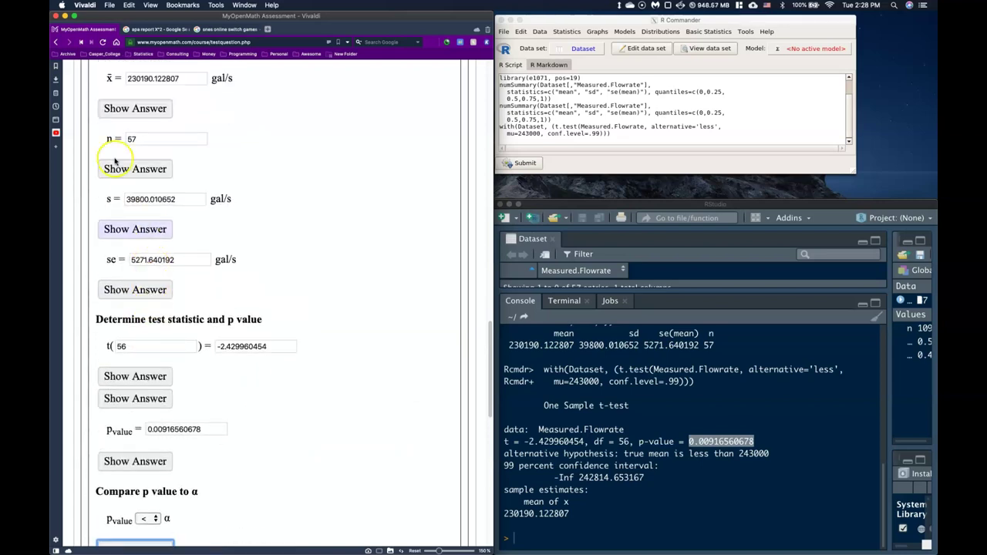
scroll(124, 155, up, 3)
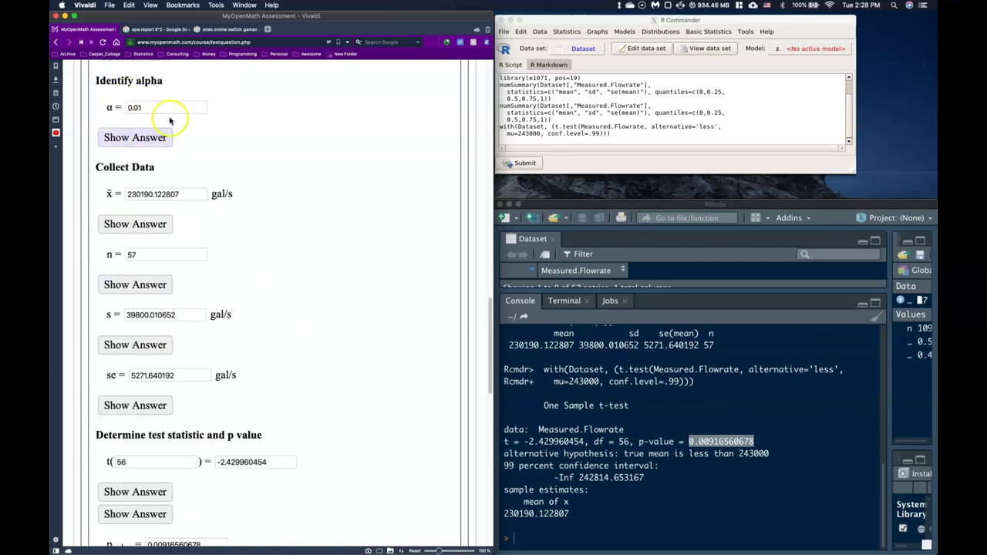
scroll(170, 121, down, 7)
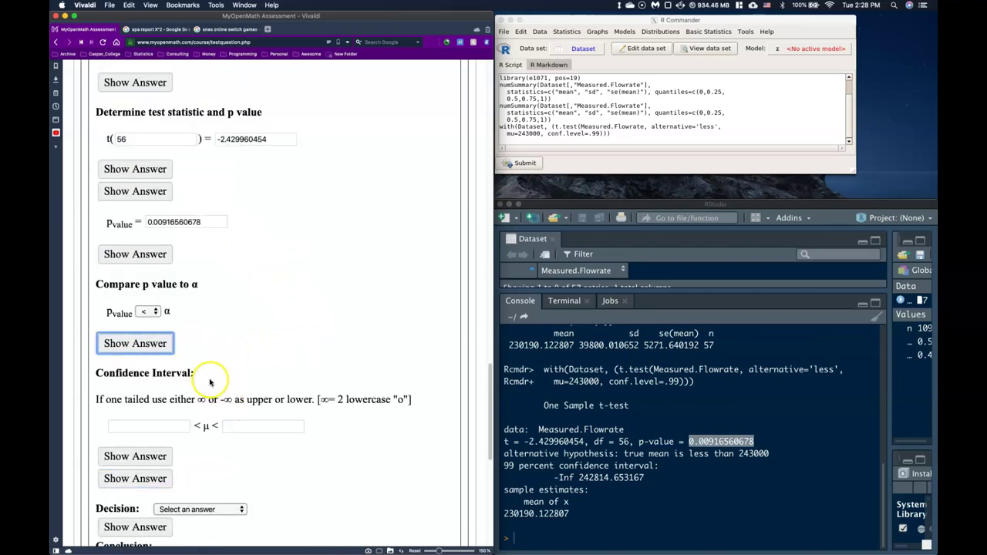
- Set the confidence interval's lower bound to negative infinity (-oo)
click(606, 491)
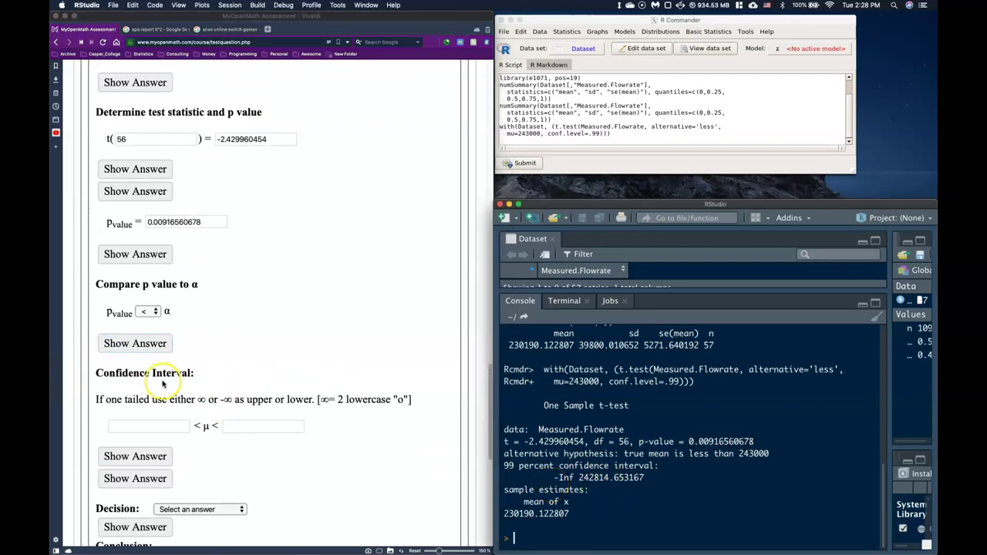
click(134, 425)
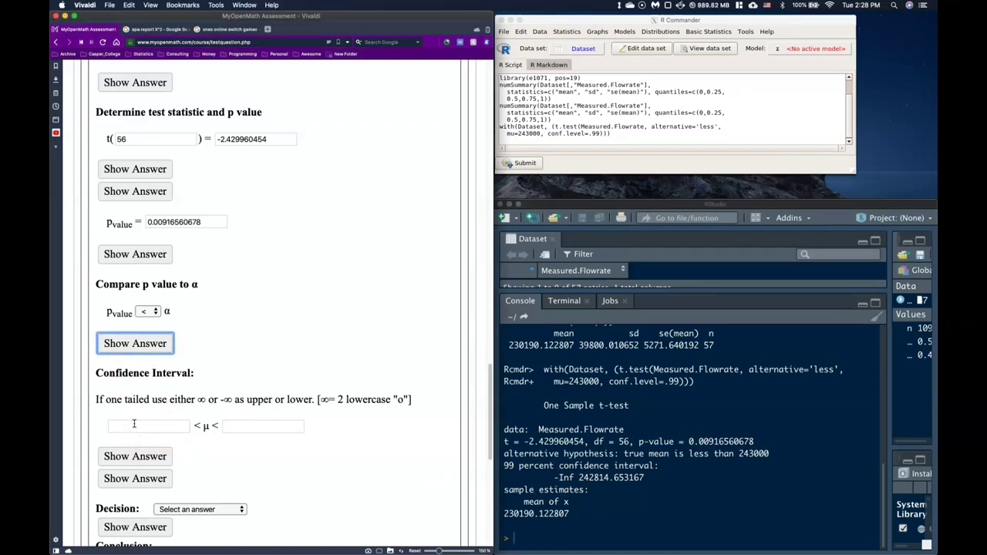
click(135, 424)
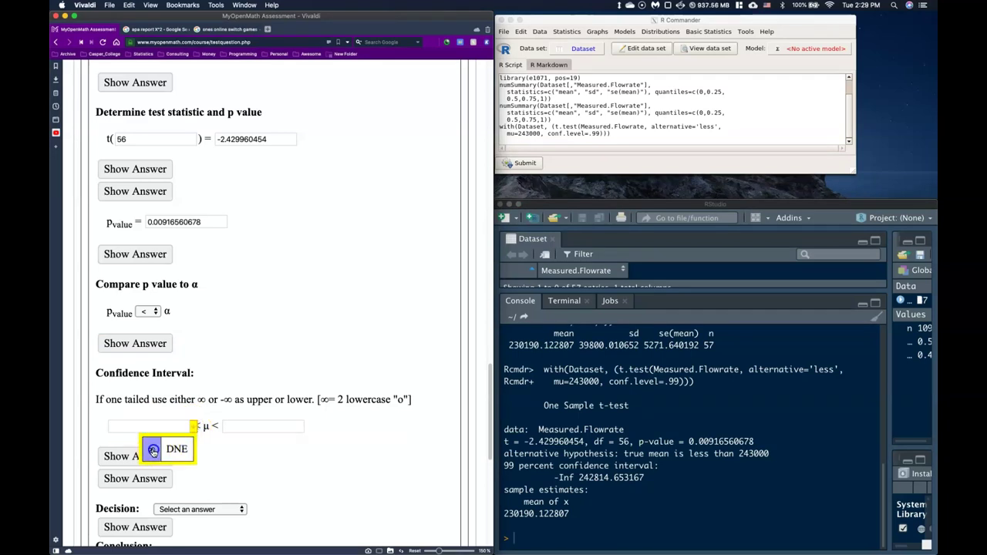
click(151, 448)
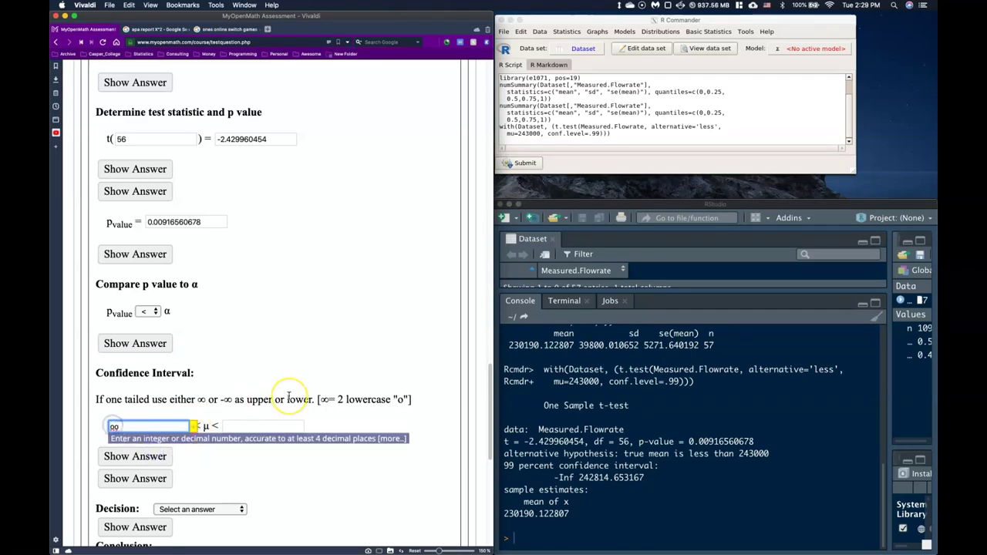
- Paste 242814.653167 from the R output as the interval's upper bound
click(235, 424)
click(583, 478)
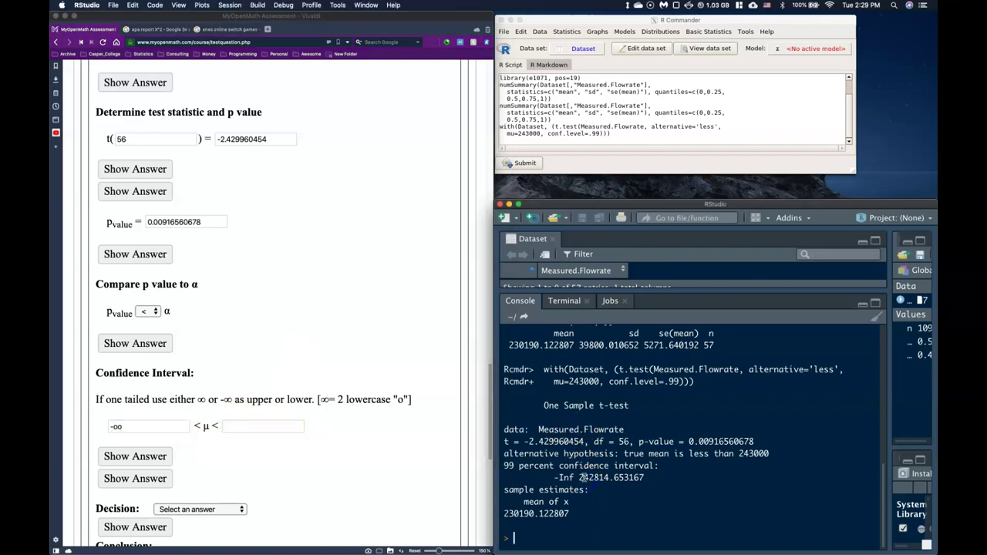
drag(582, 477, 621, 477)
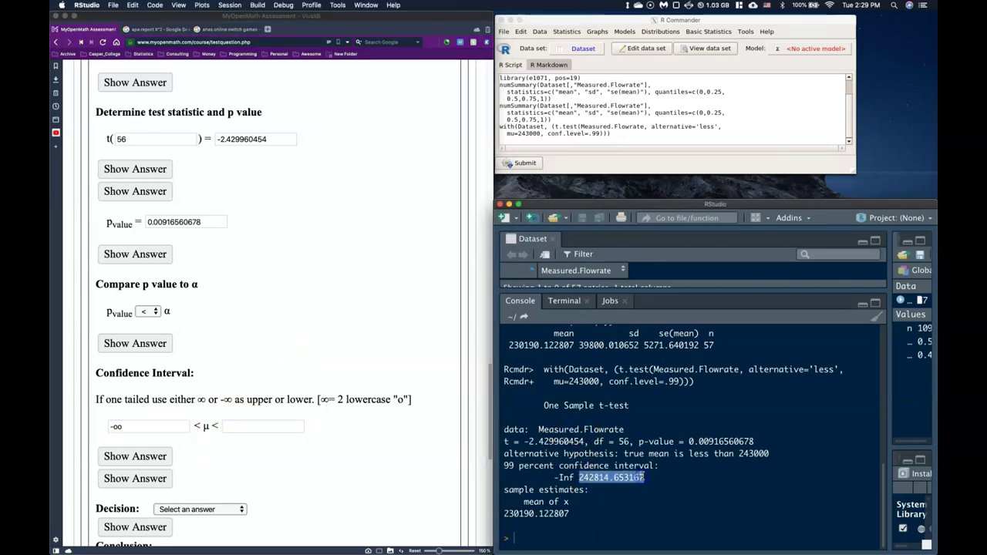
click(239, 427)
key(super+v)
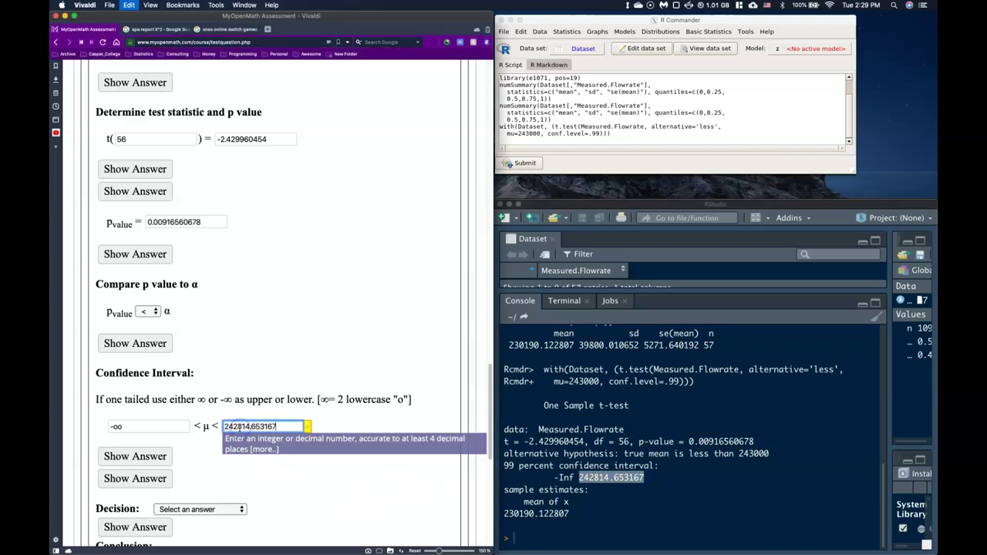
click(295, 498)
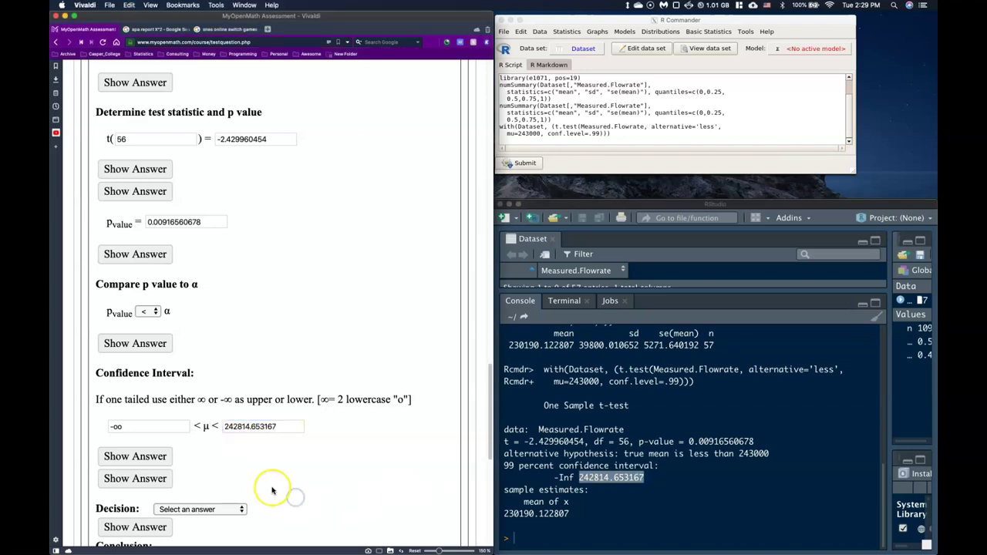
- Choose Reject the Null as the decision and the second, sufficient-evidence conclusion
scroll(264, 485, down, 3)
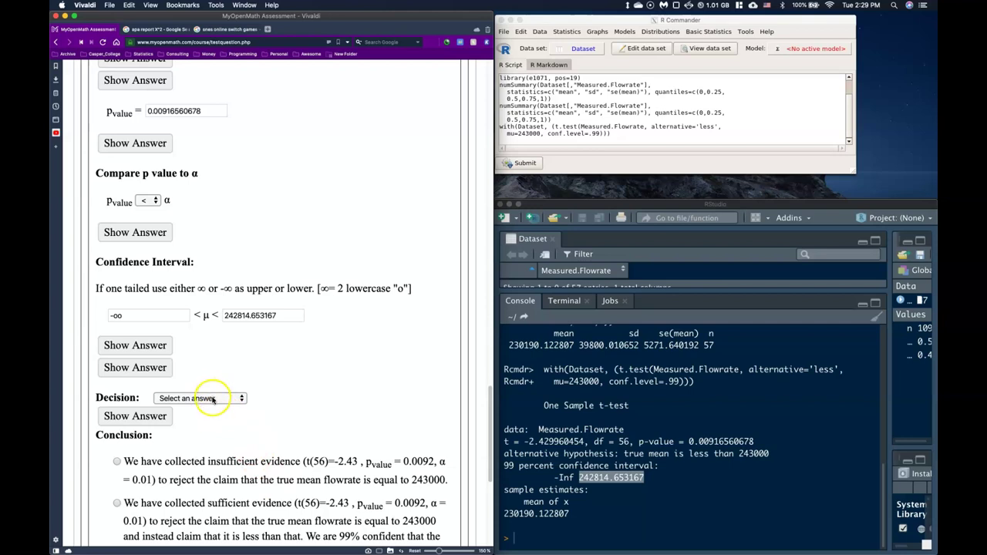
click(213, 399)
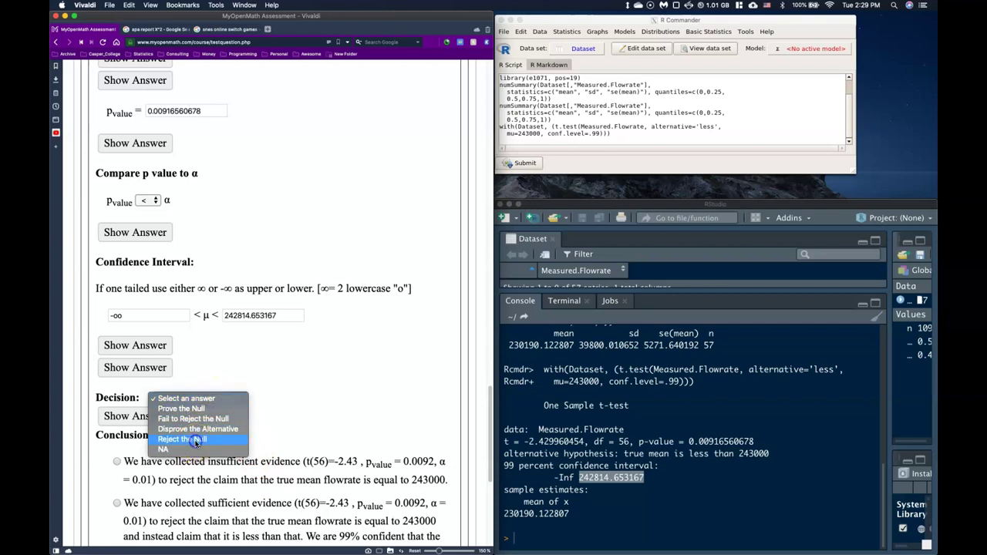
click(196, 440)
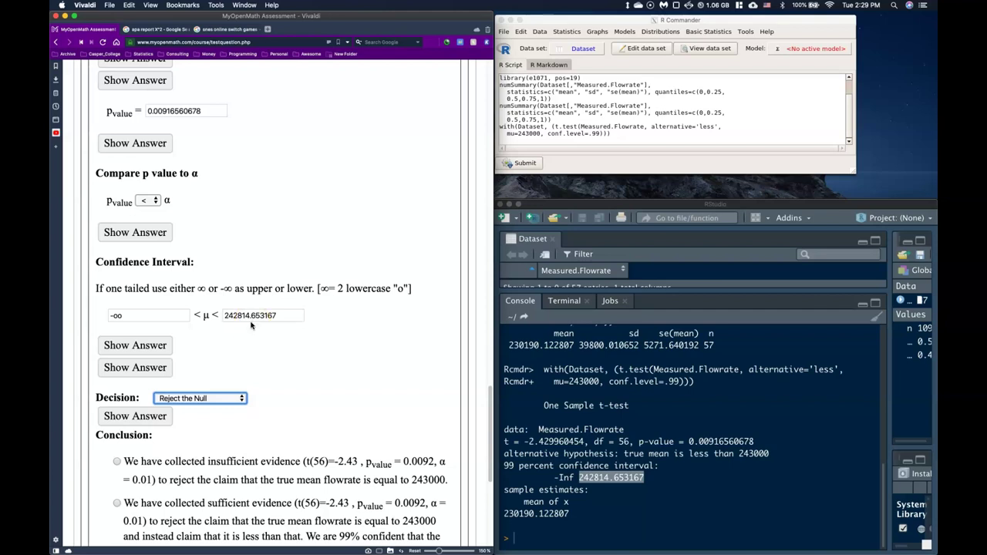
scroll(251, 326, down, 5)
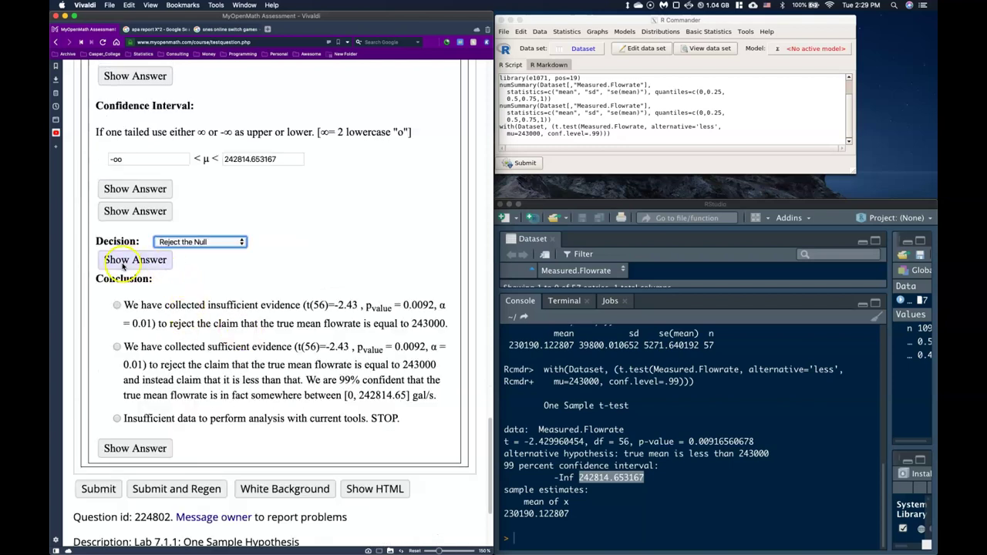
click(116, 347)
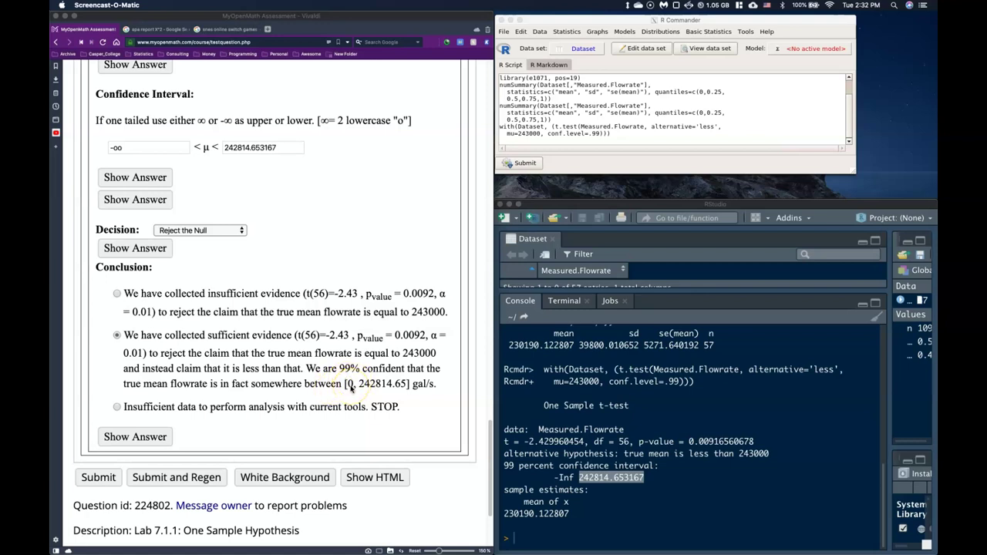
scroll(351, 387, up, 10)
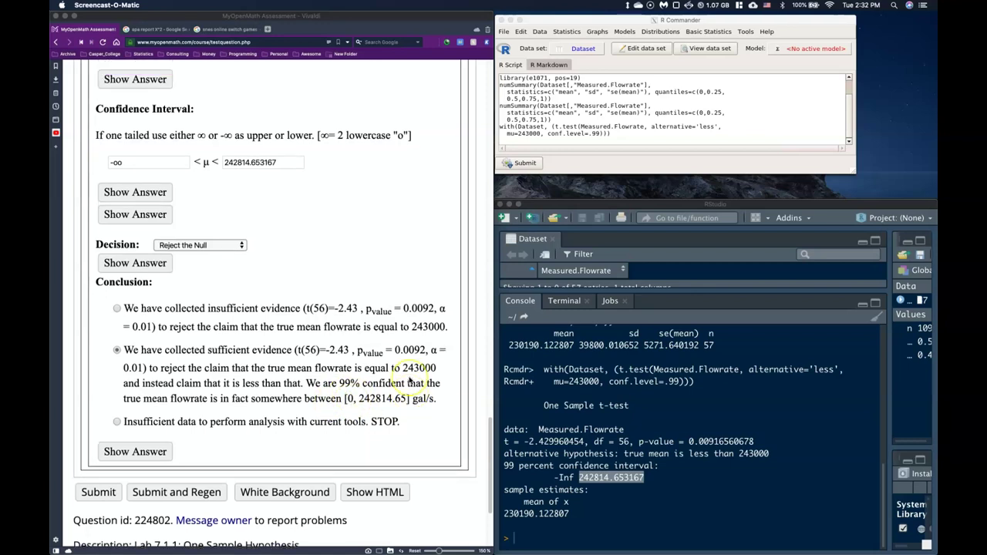
scroll(410, 381, up, 6)
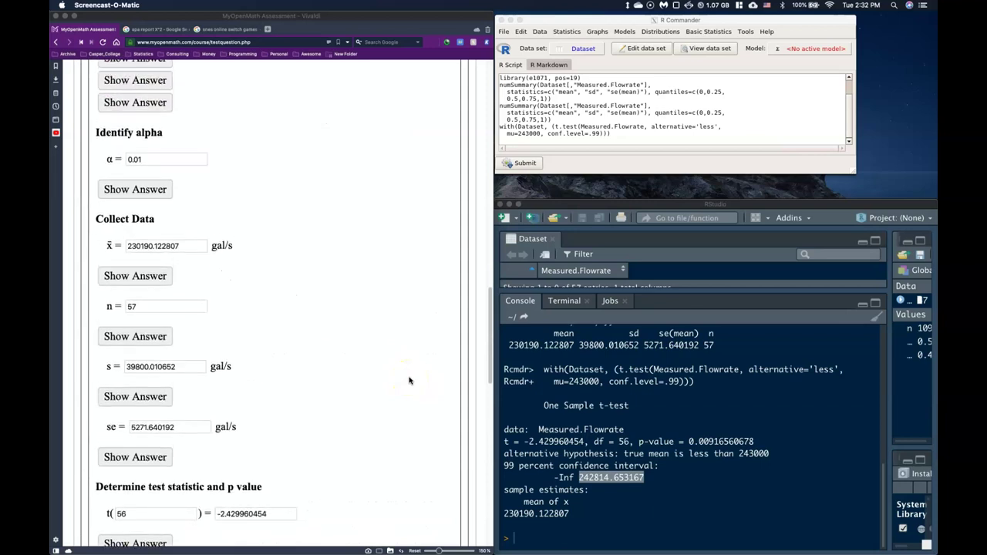
scroll(409, 380, up, 5)
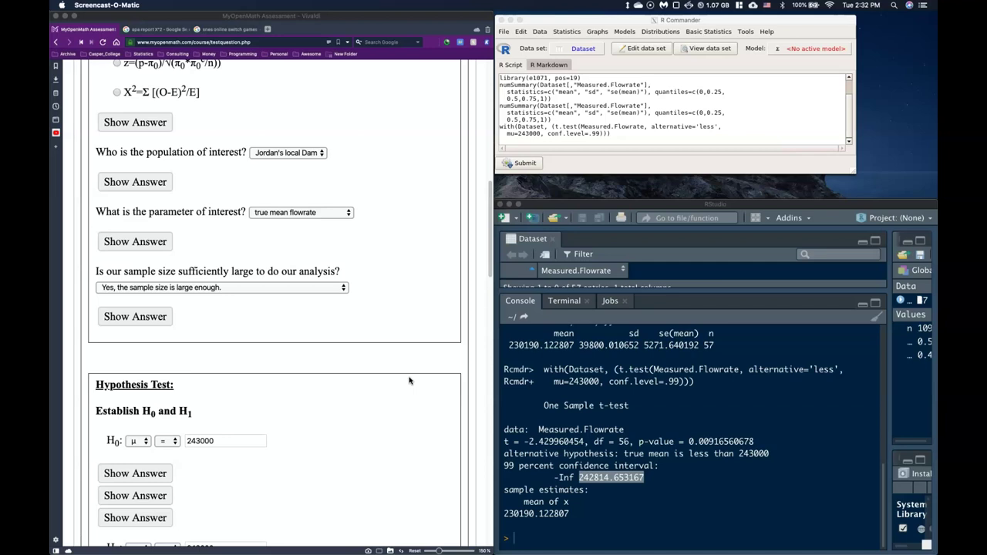
scroll(409, 381, down, 15)
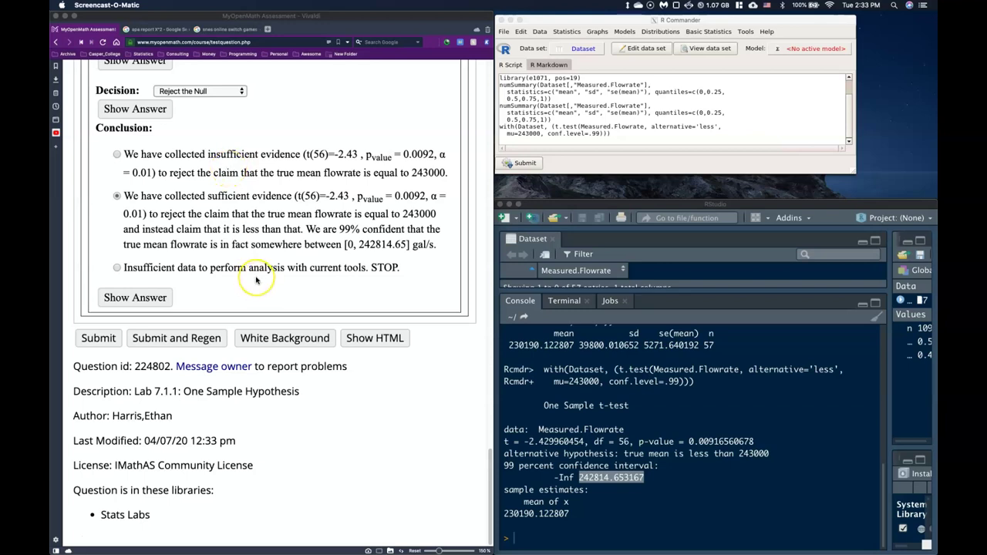
scroll(256, 280, up, 20)
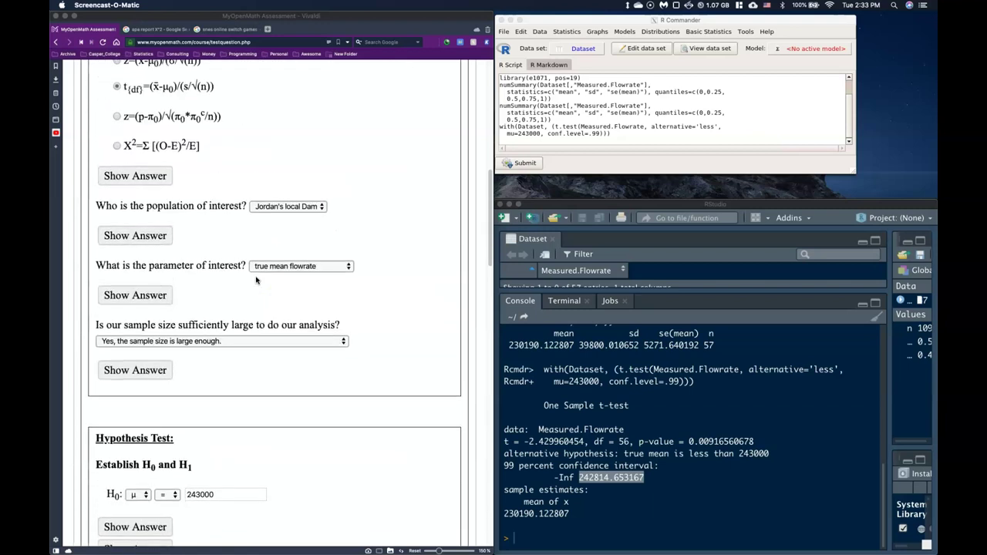
scroll(256, 279, up, 12)
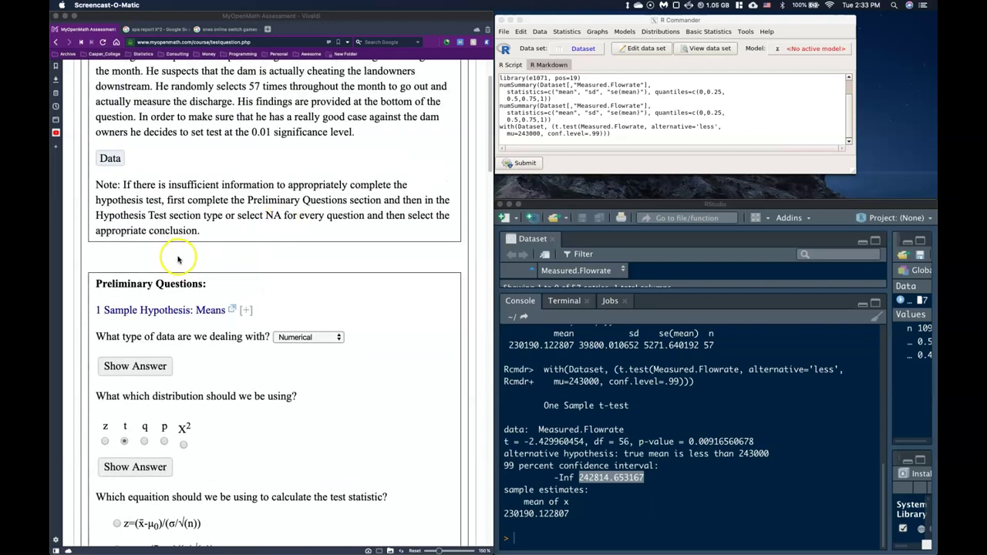
scroll(181, 231, down, 5)
scroll(108, 232, down, 3)
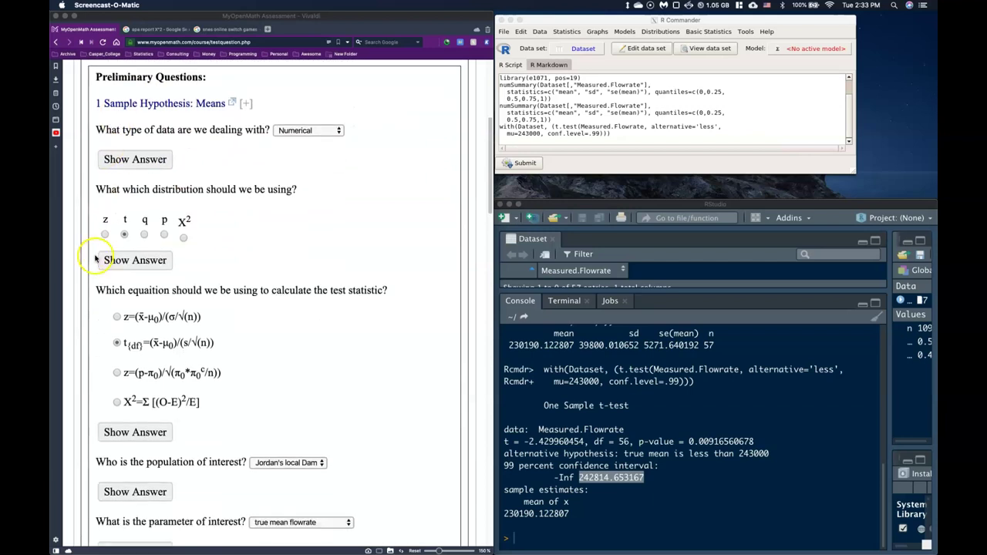
scroll(95, 260, down, 15)
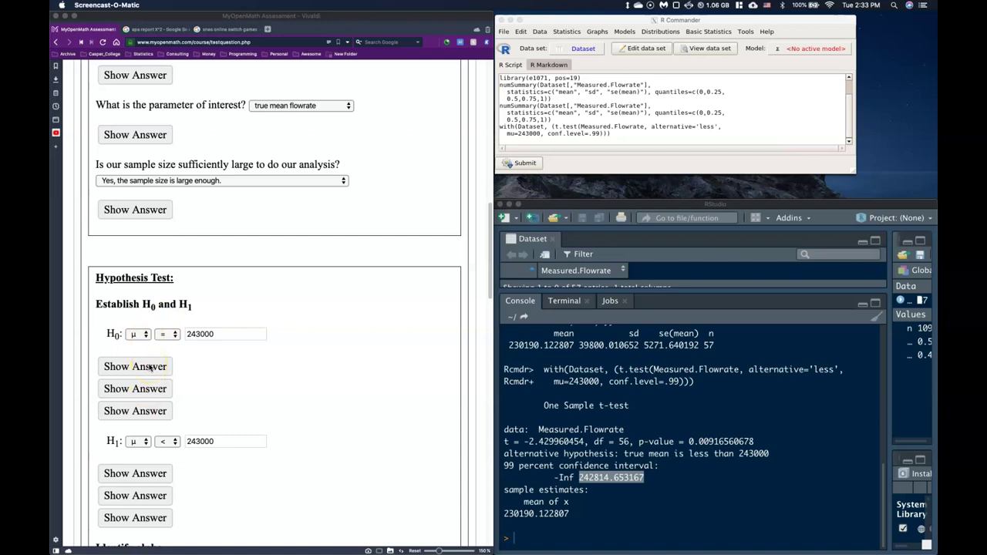
scroll(275, 357, down, 2)
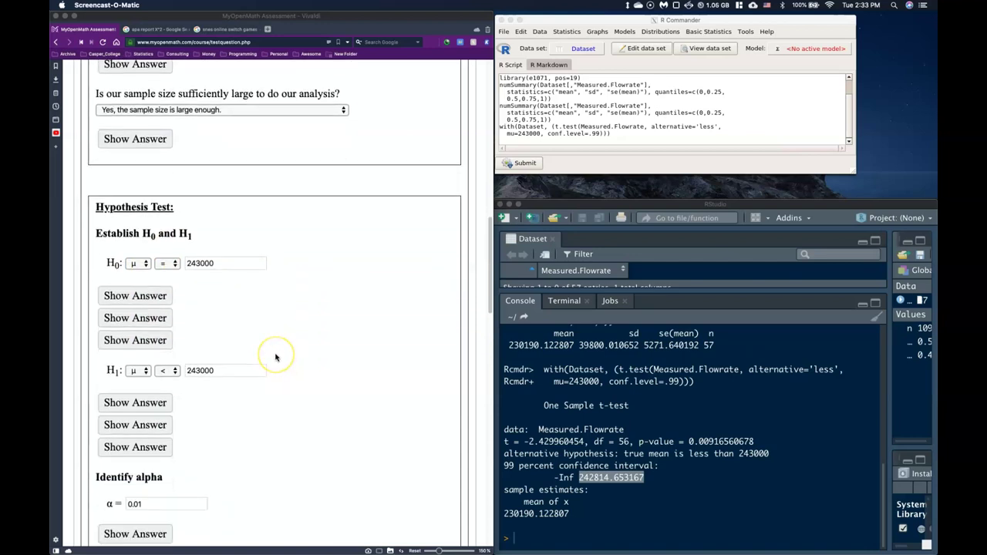
scroll(275, 356, down, 20)
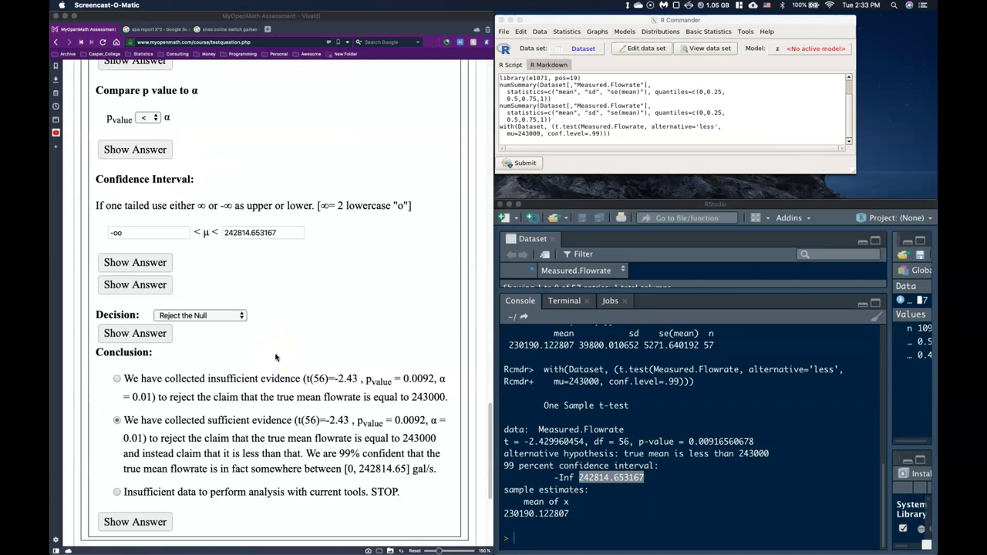
scroll(275, 356, down, 5)
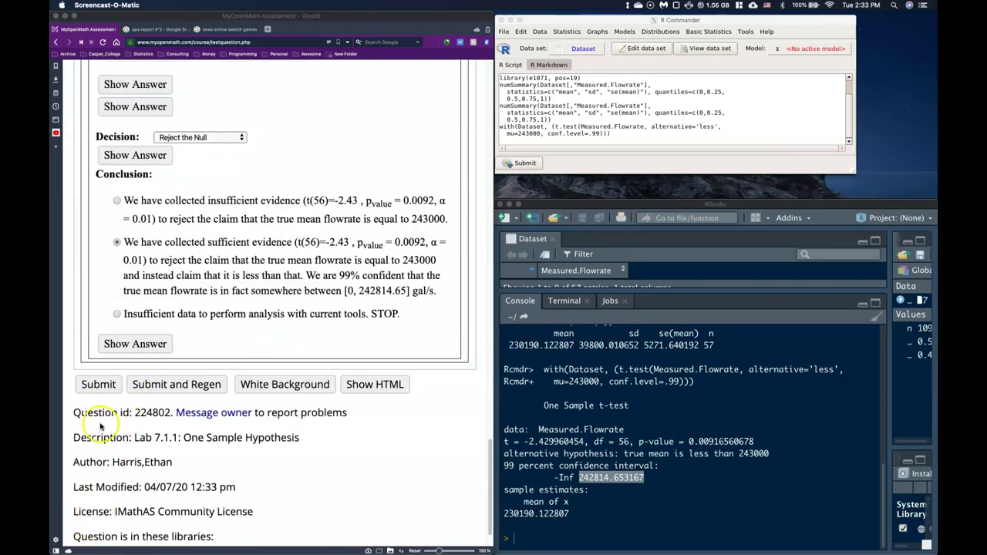
- Scroll through the submitted question to review the green check marks on every answer
scroll(108, 447, up, 2)
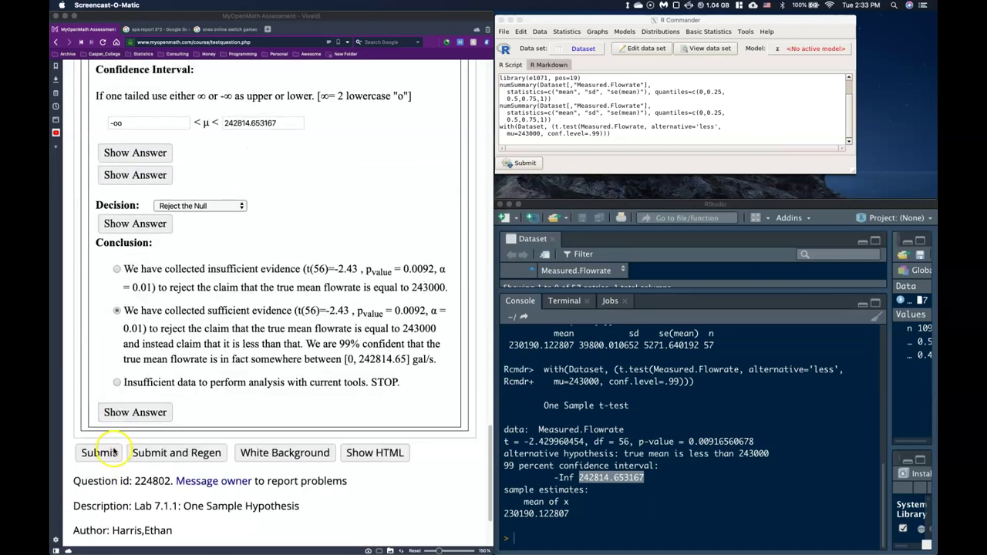
mouse_move(68, 549)
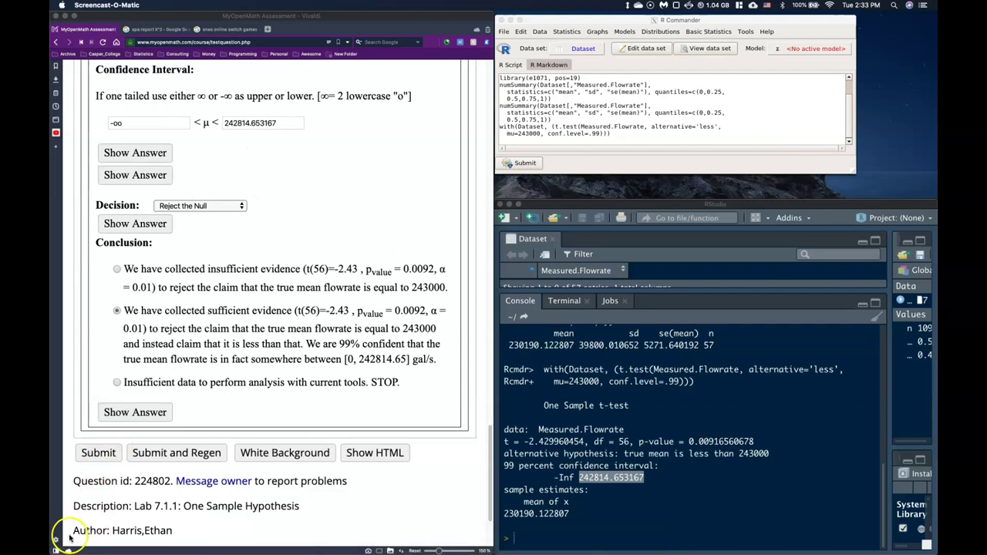
scroll(77, 502, down, 5)
scroll(108, 401, up, 15)
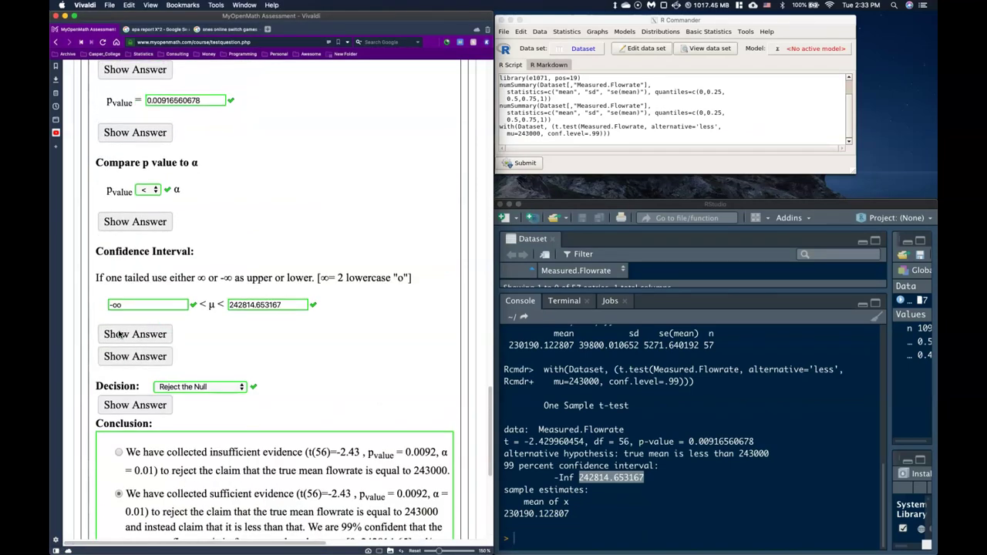
scroll(119, 334, up, 15)
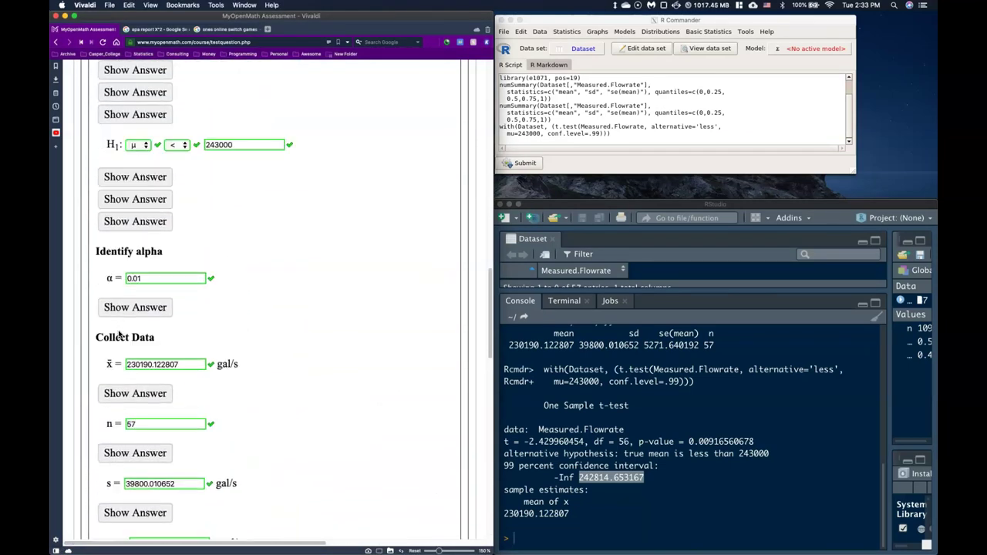
- Scroll the RStudio console back to the options(digits=12) command and briefly highlight it
click(665, 407)
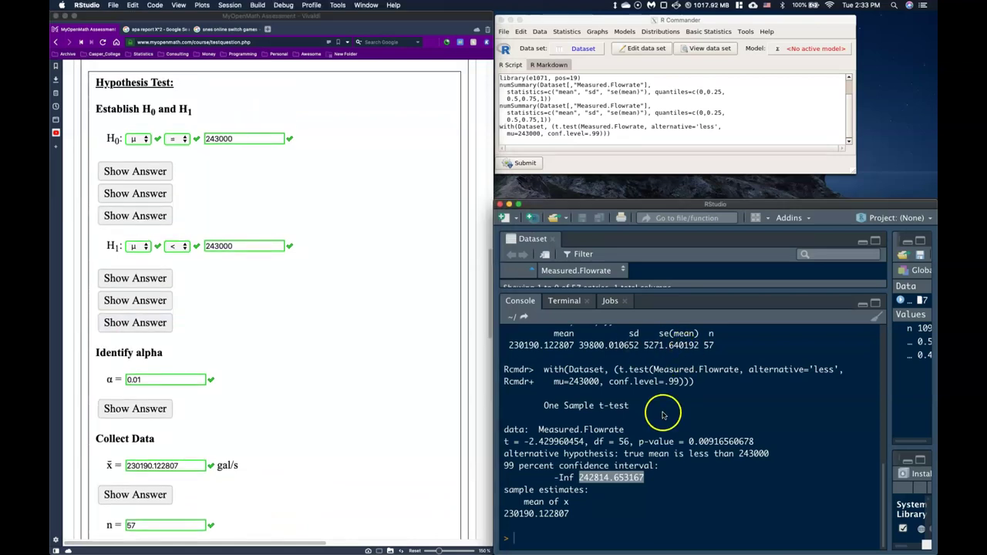
scroll(623, 420, up, 4)
scroll(621, 426, up, 2)
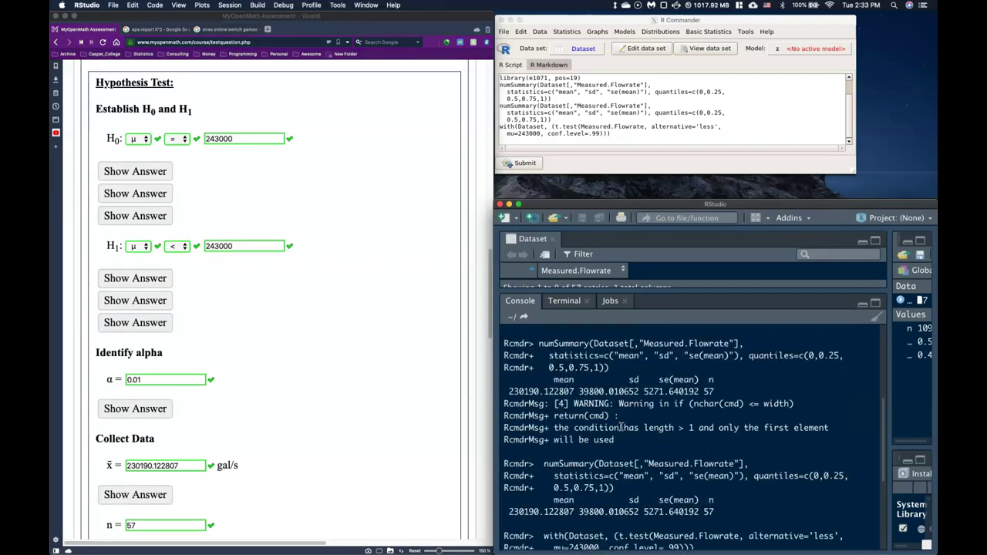
scroll(622, 425, up, 3)
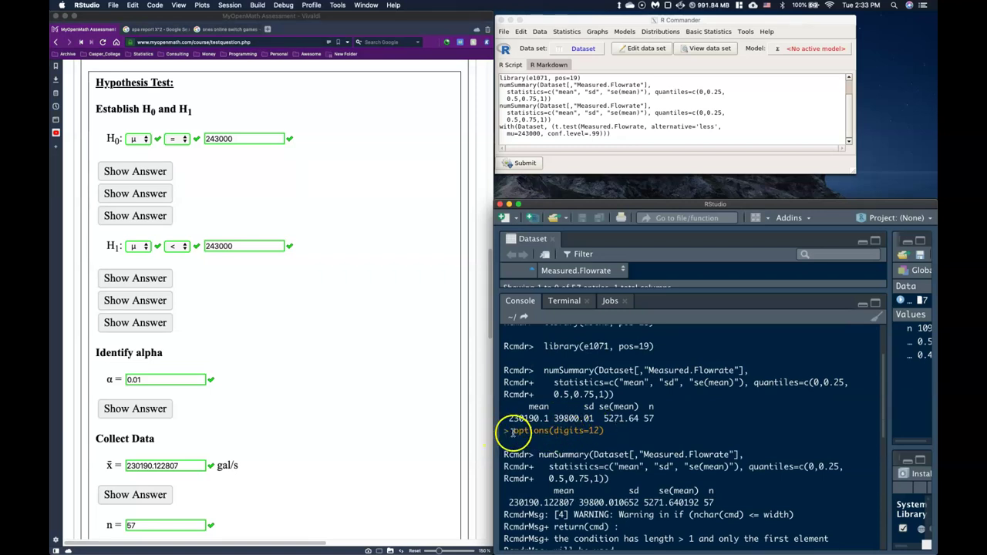
drag(512, 431, 605, 430)
click(644, 448)
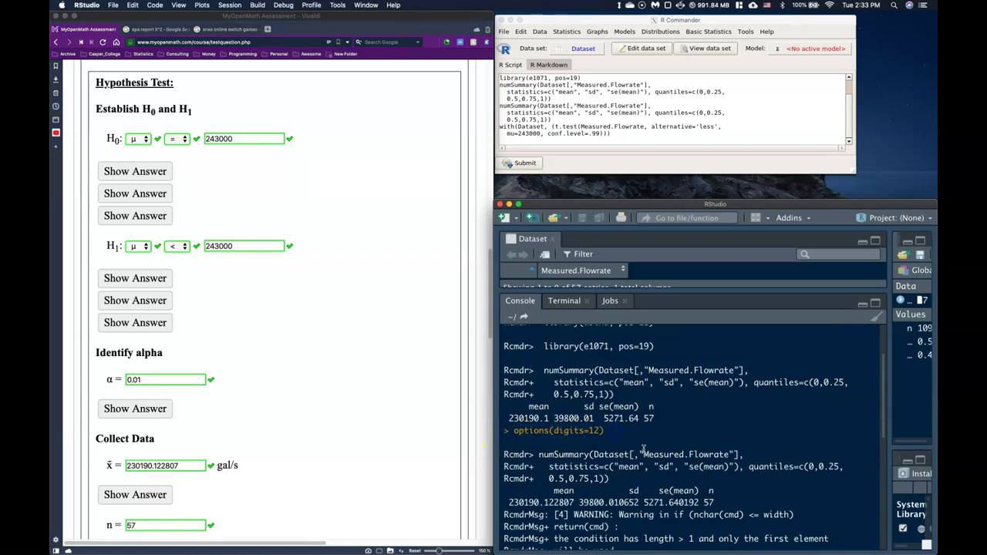